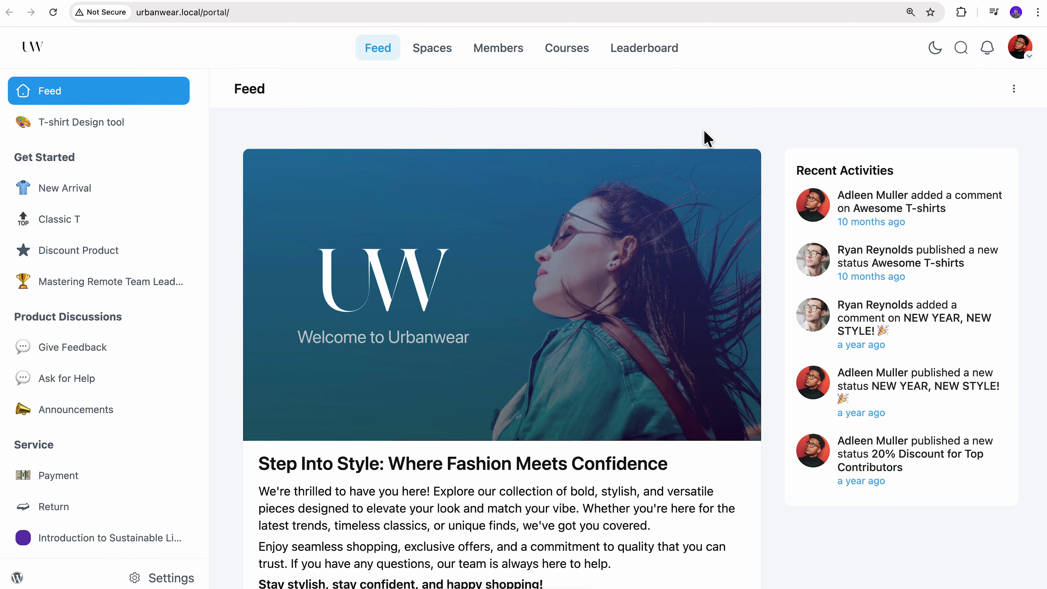
- Scroll the community feed, then bring up the Spaces directory listing all 11 spaces
scroll(707, 139, down, 10)
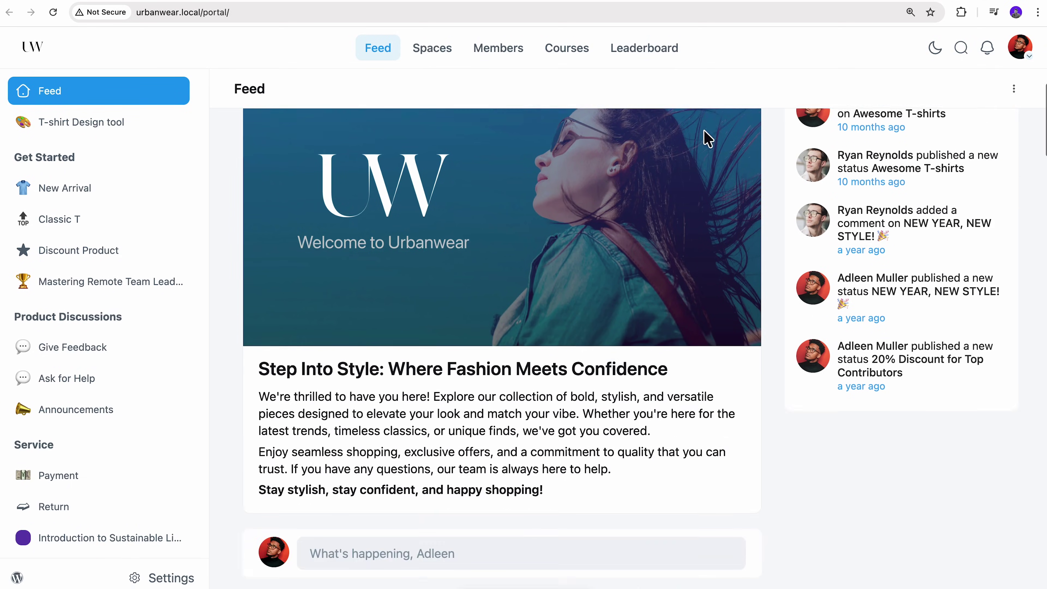
scroll(708, 139, down, 5)
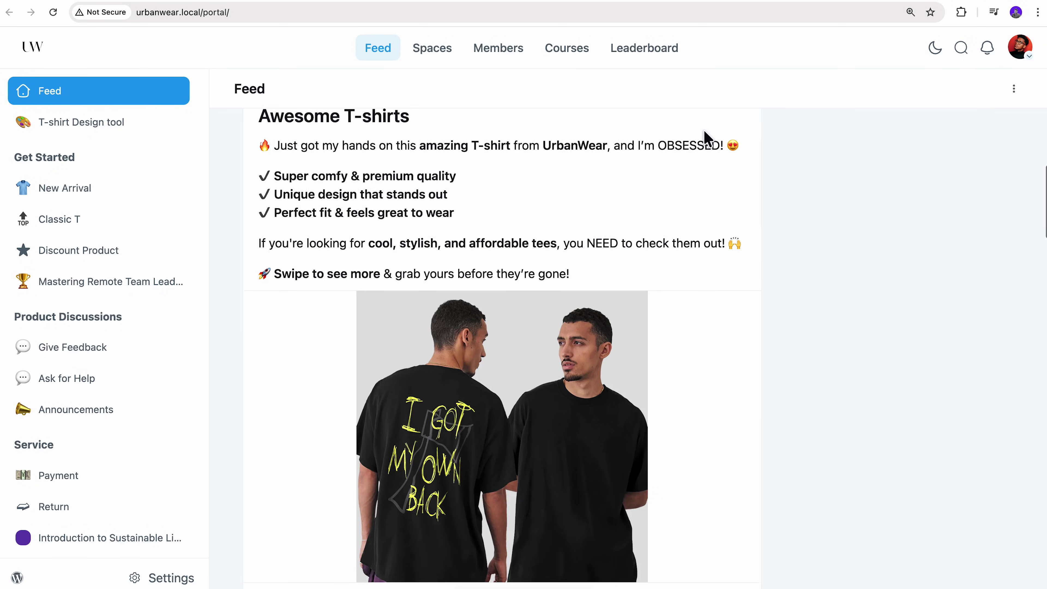
scroll(703, 130, down, 10)
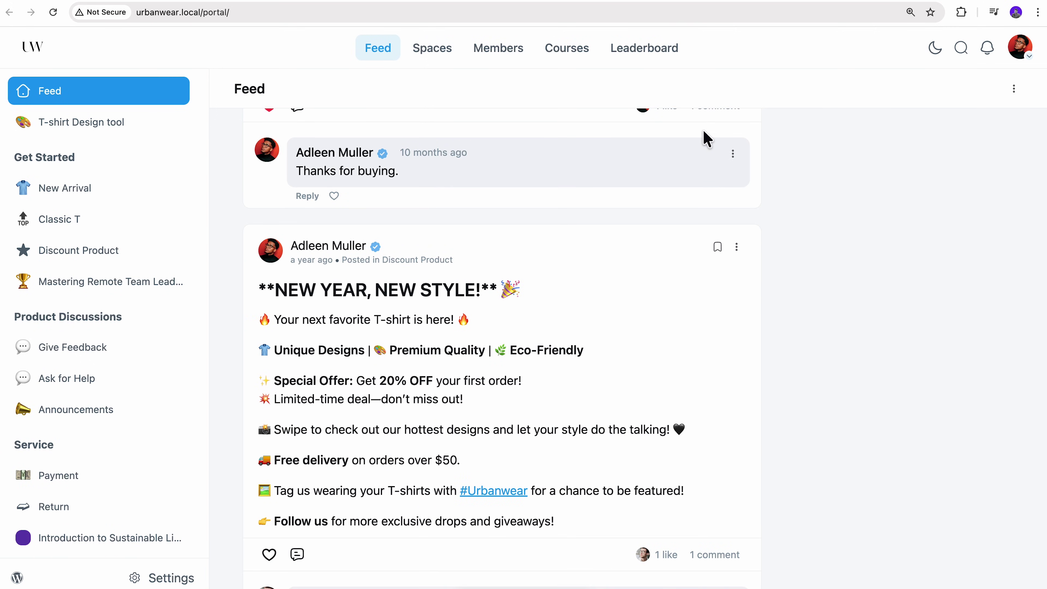
click(454, 55)
scroll(552, 201, down, 6)
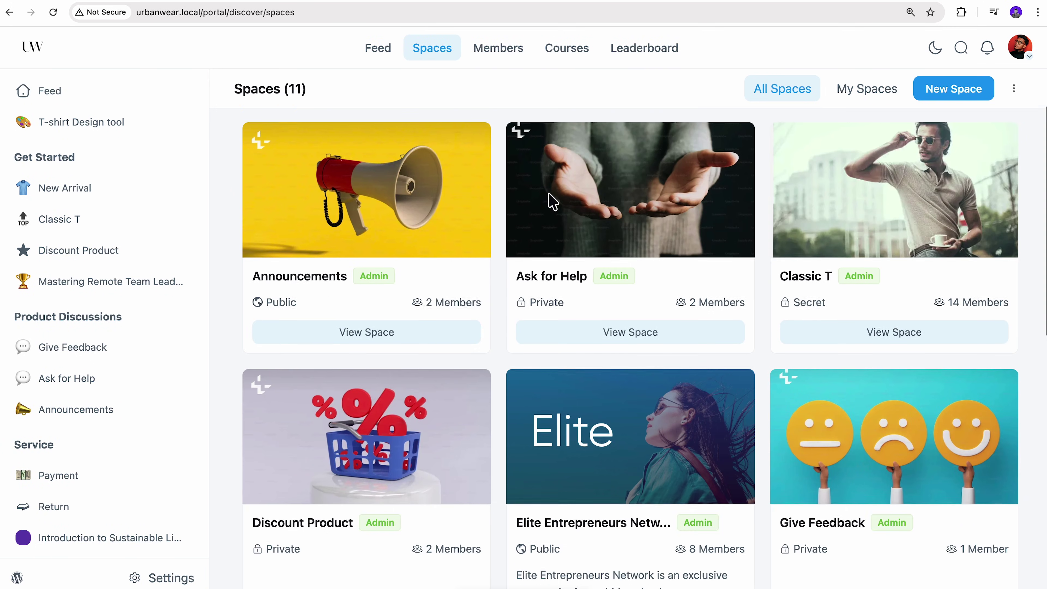
scroll(552, 202, up, 5)
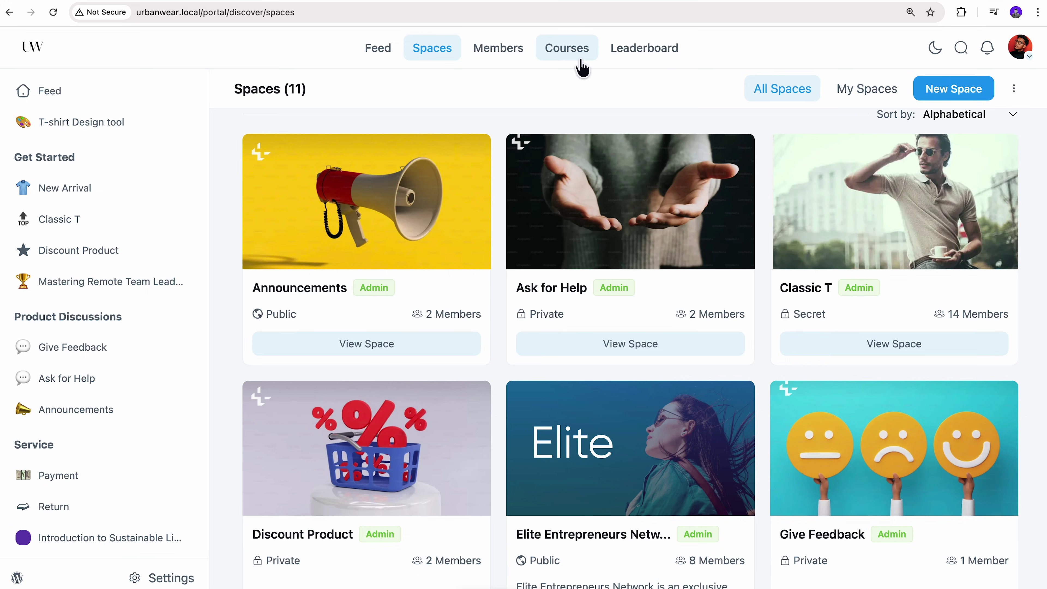
click(579, 61)
click(579, 305)
scroll(578, 307, down, 3)
scroll(578, 307, down, 3)
scroll(579, 313, down, 8)
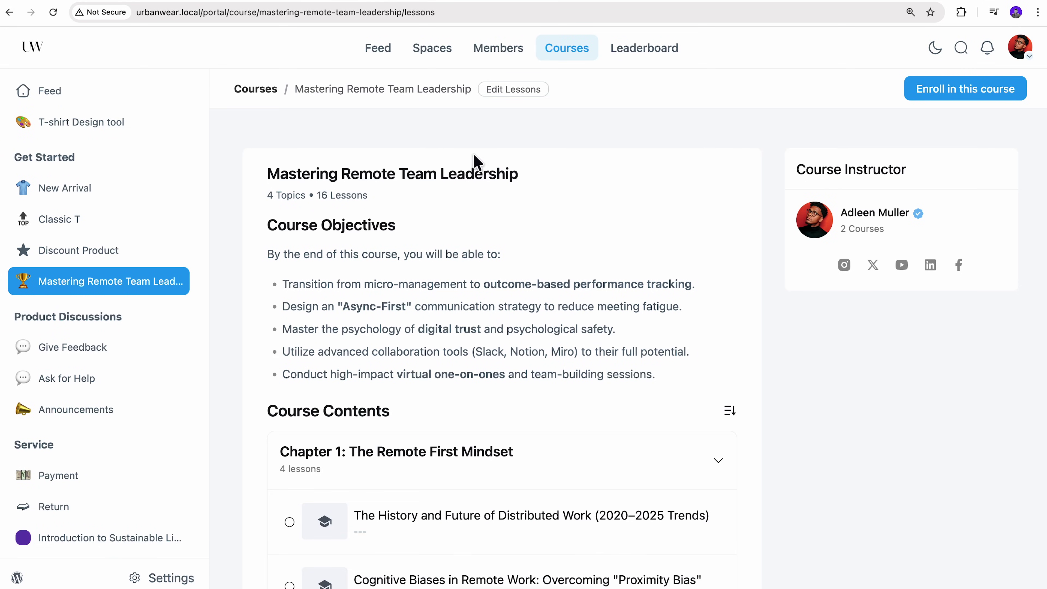
click(441, 57)
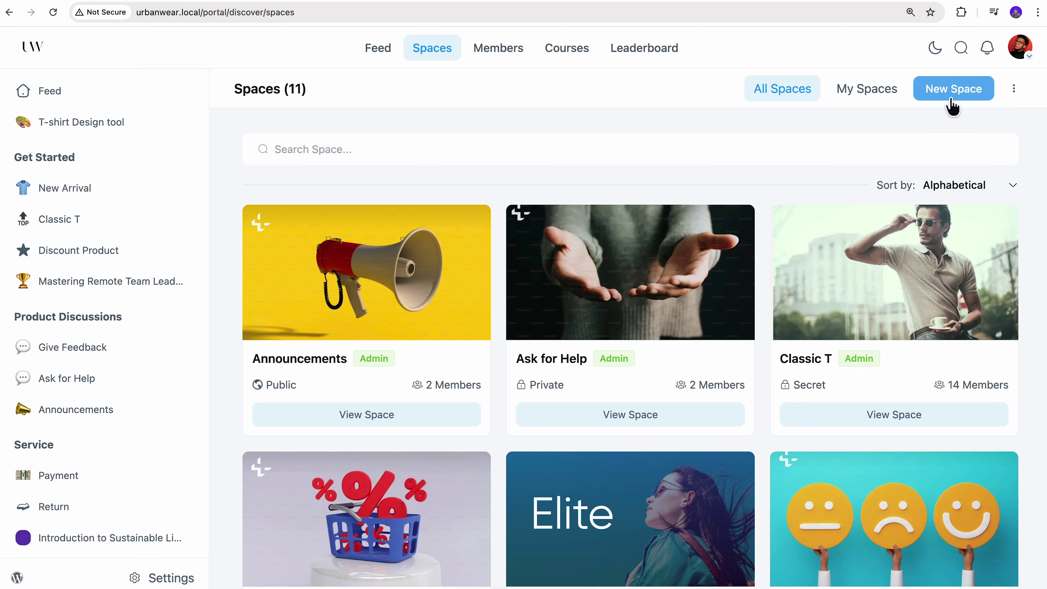
- Open Space Settings for the Elite Entrepreneurs Network space and review its Access Control section
scroll(947, 101, down, 4)
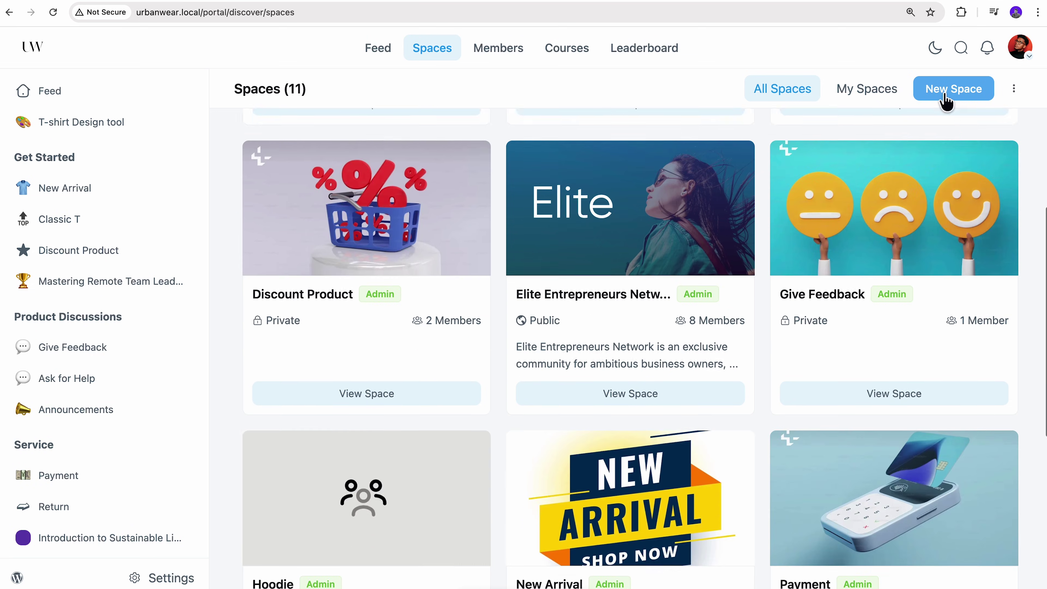
click(677, 225)
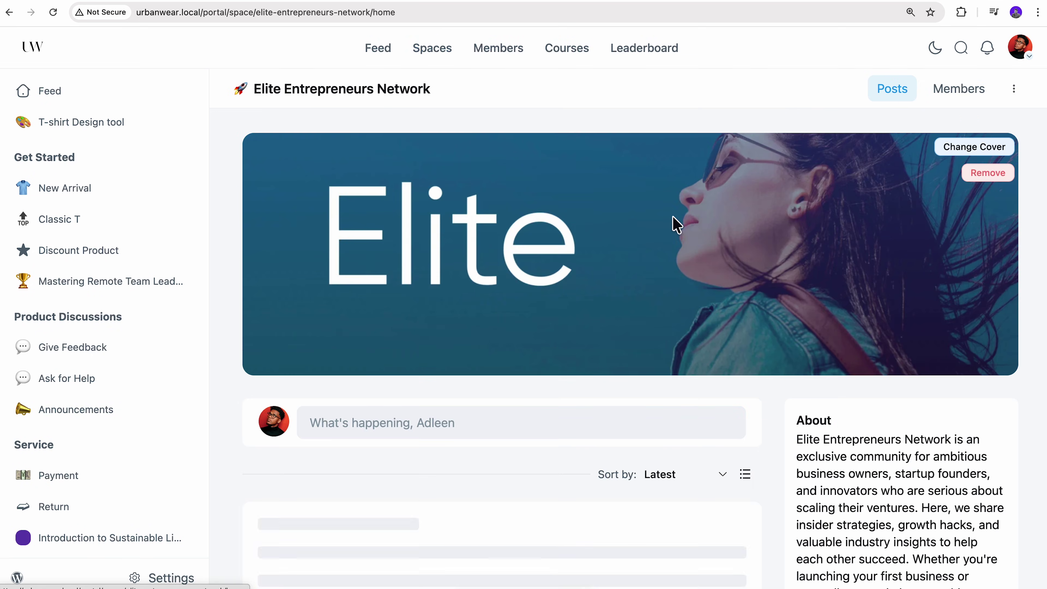
click(1013, 88)
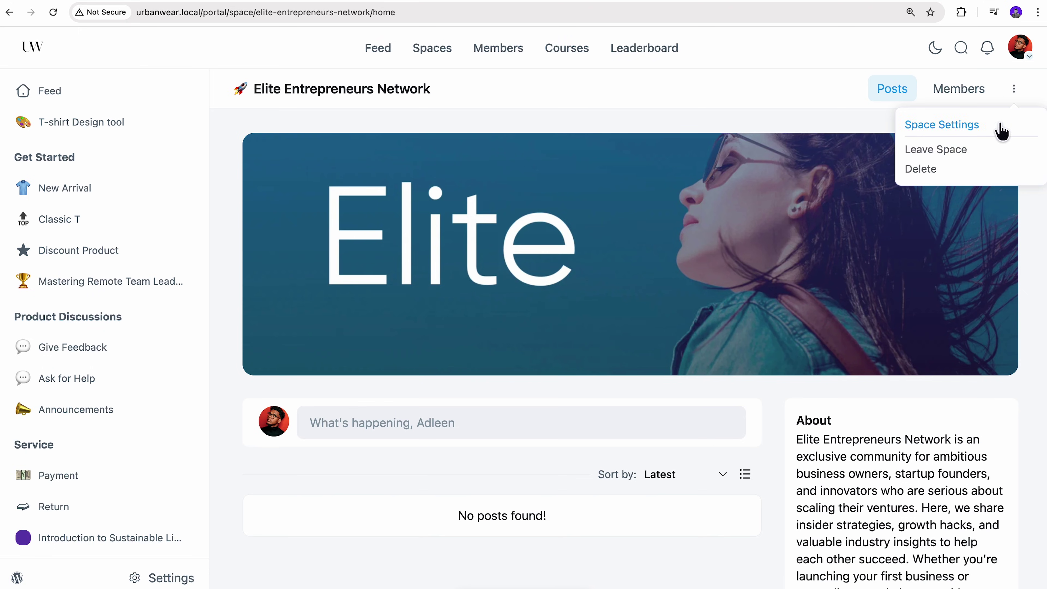
click(998, 131)
scroll(970, 129, down, 9)
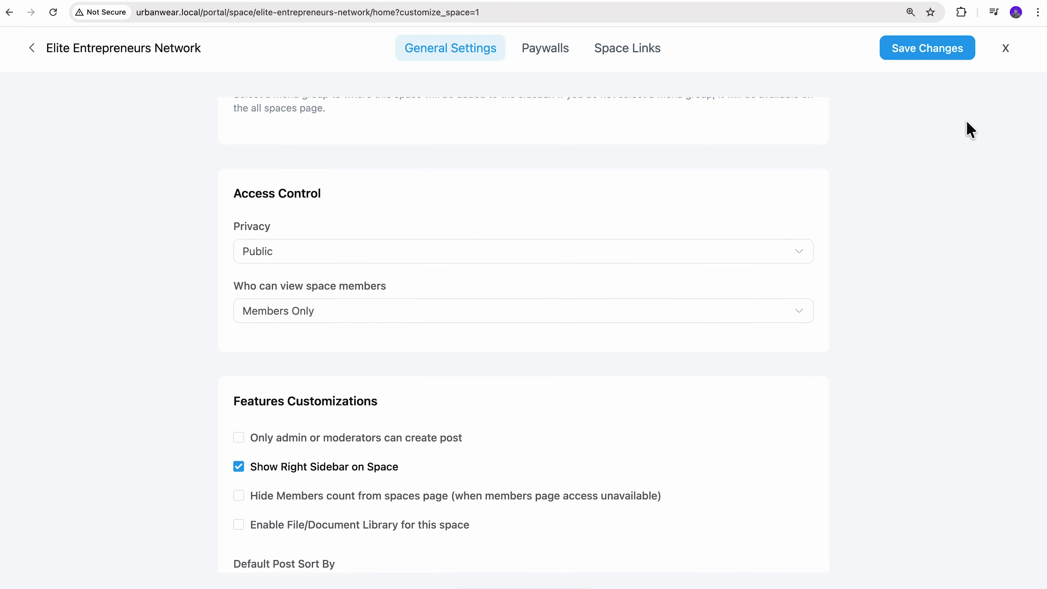
scroll(970, 129, down, 11)
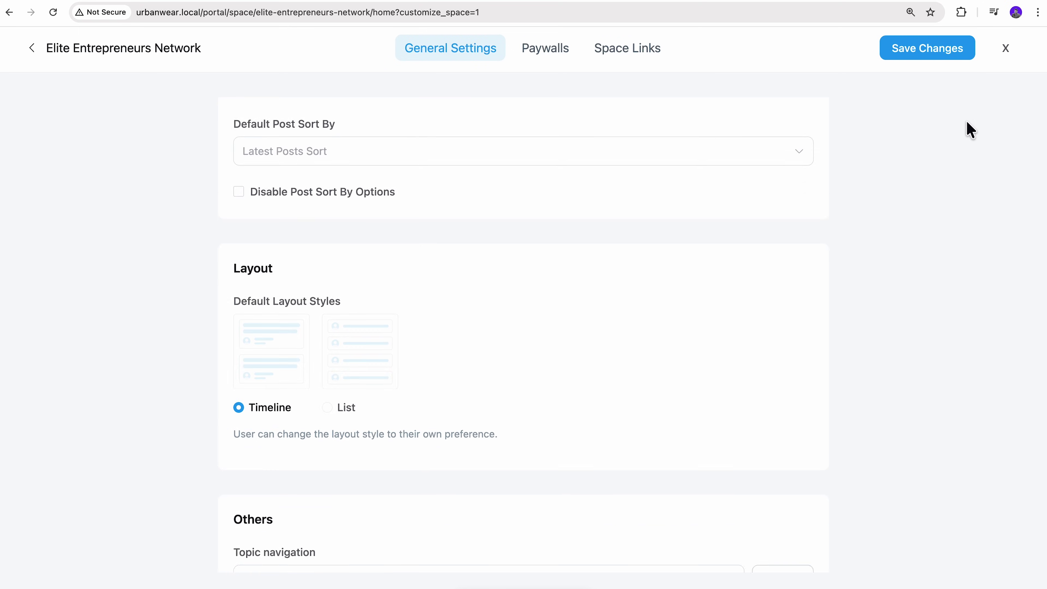
scroll(970, 130, up, 10)
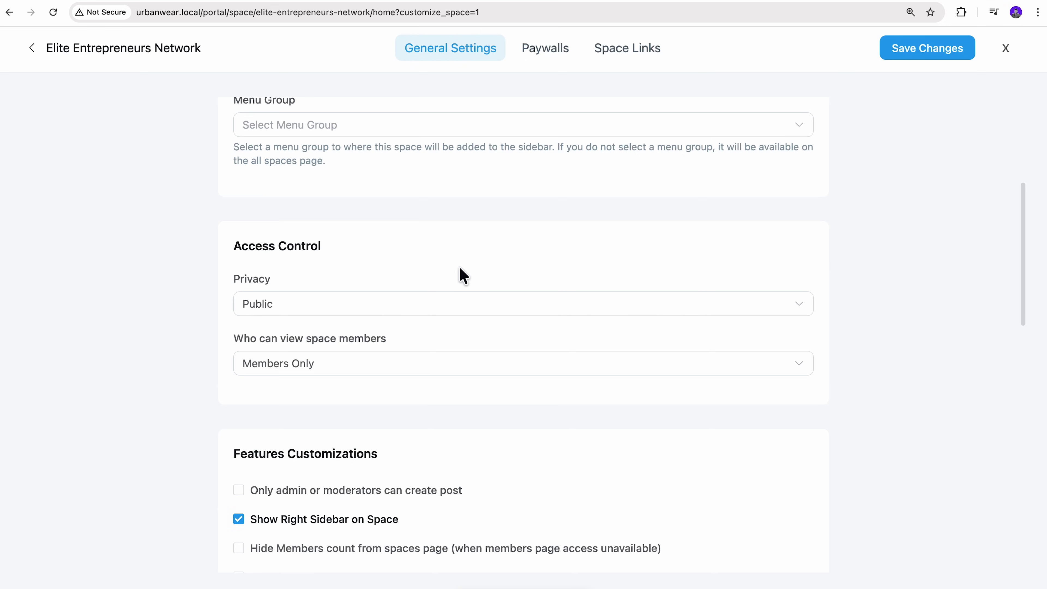
- Set the space's privacy to Private, keep join requests enabled, and show paywalls on the lock screen
click(348, 307)
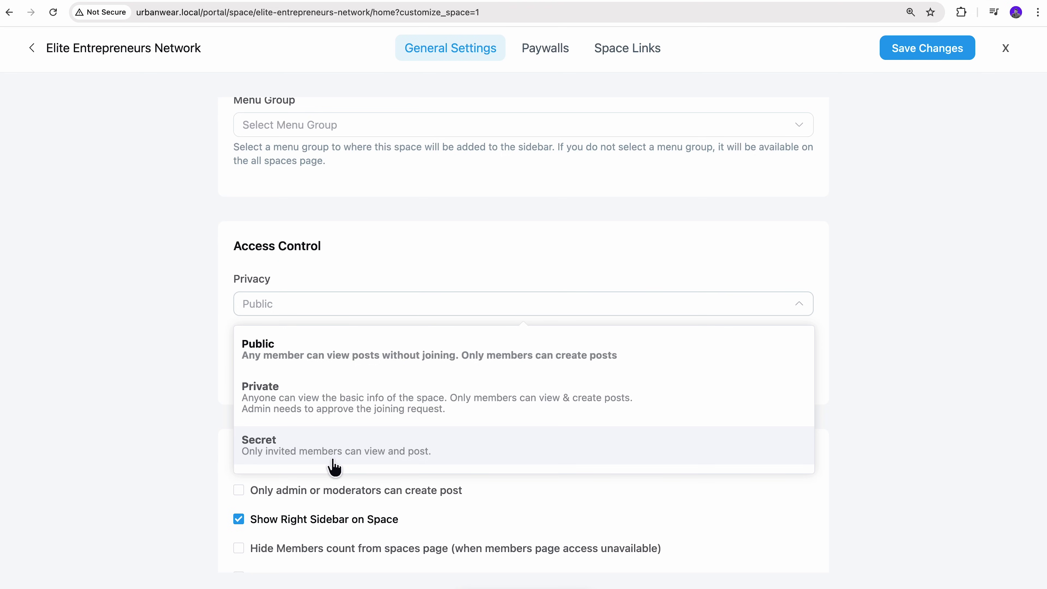
click(296, 411)
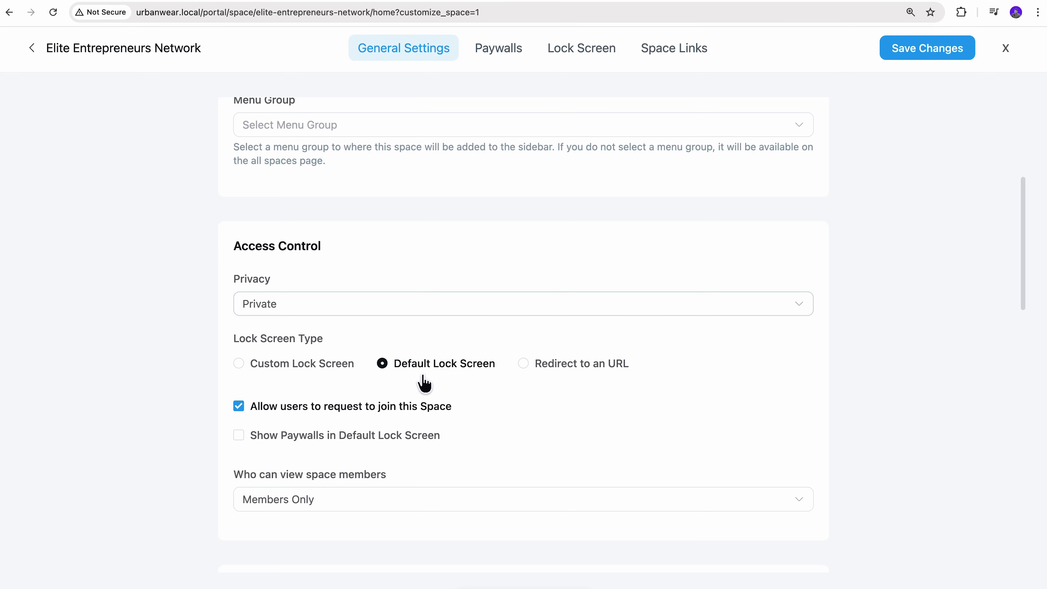
click(251, 416)
click(252, 423)
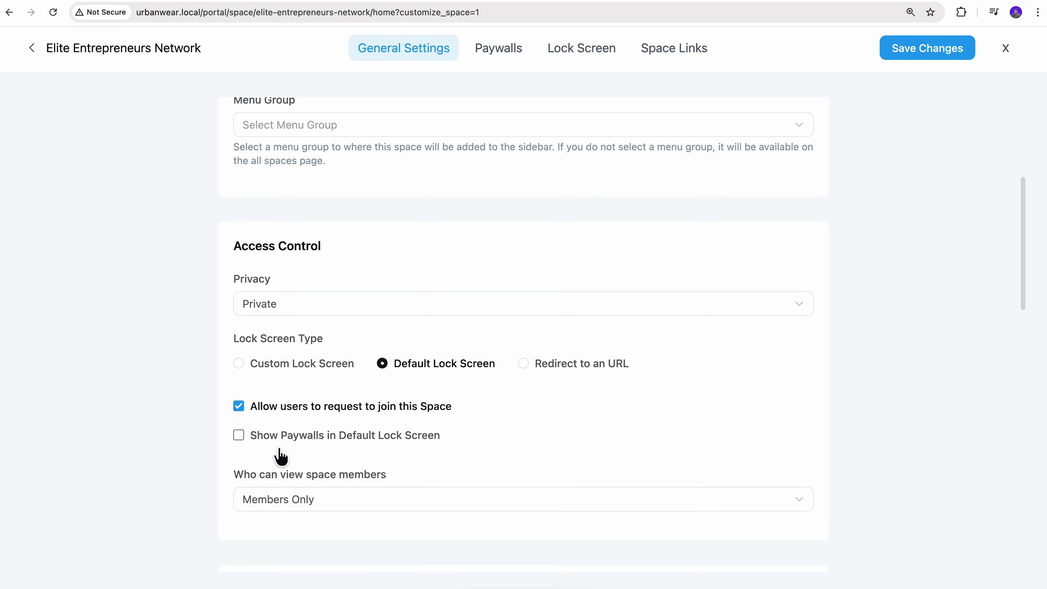
click(240, 437)
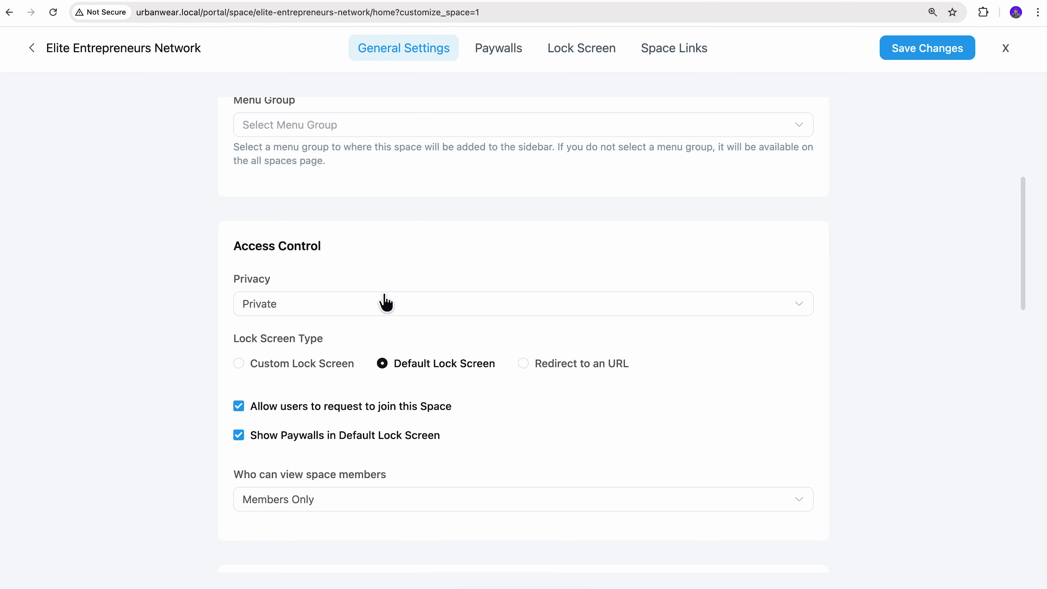
click(512, 58)
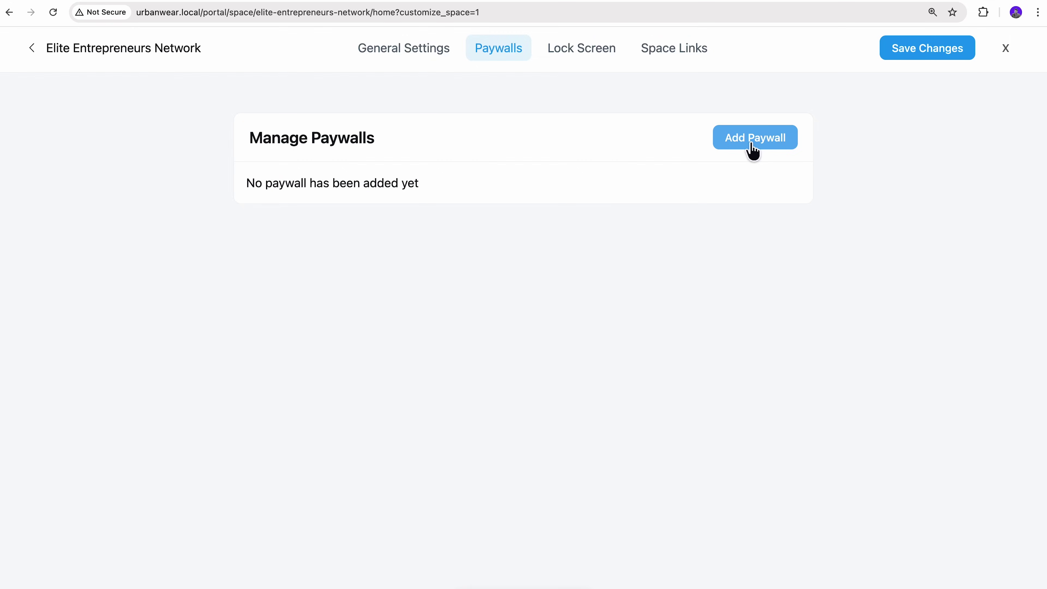
- Start a new paywall for the space and browse the available products under Search Product
click(750, 140)
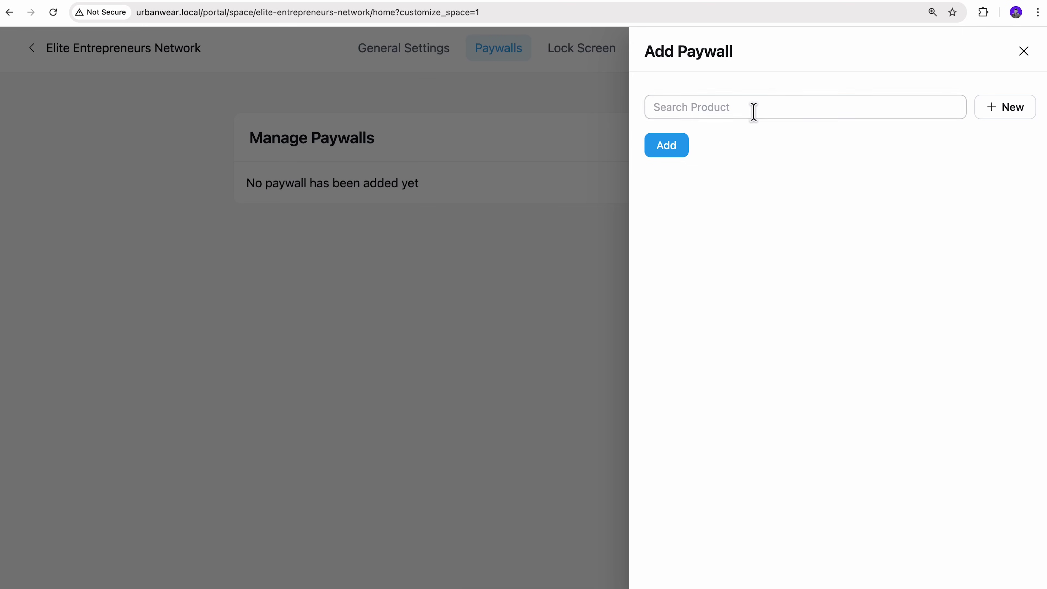
click(748, 107)
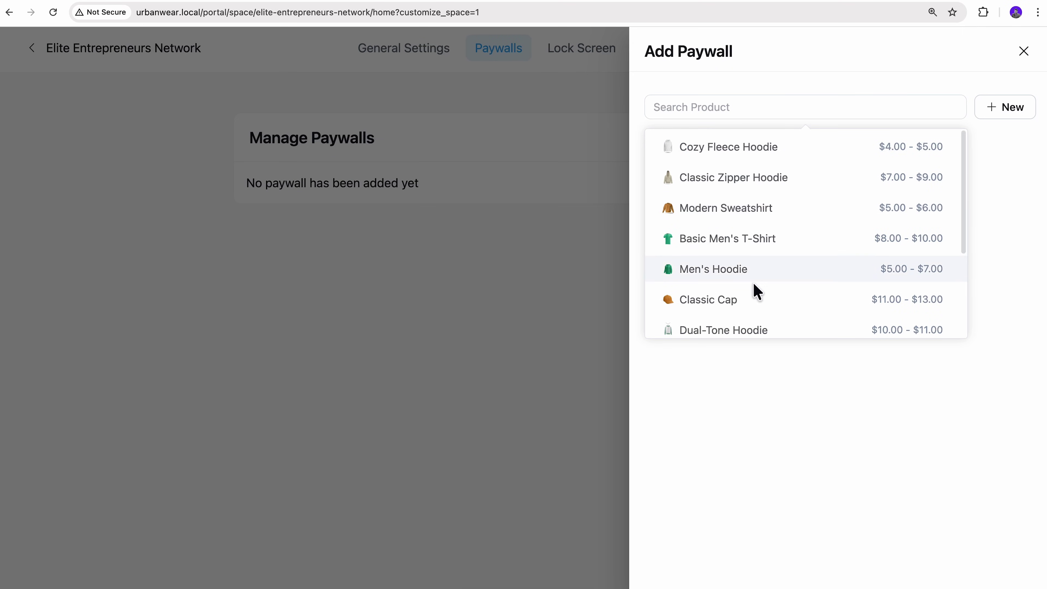
scroll(756, 291, down, 3)
scroll(755, 291, up, 3)
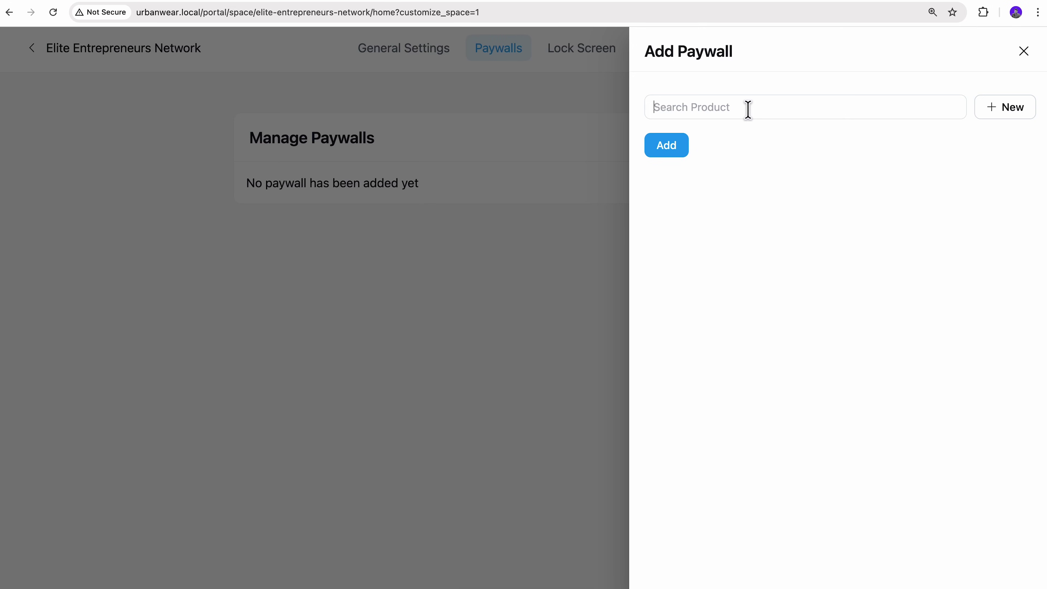
- Create a new paywall product titled 'Growth Community Membership'
click(992, 113)
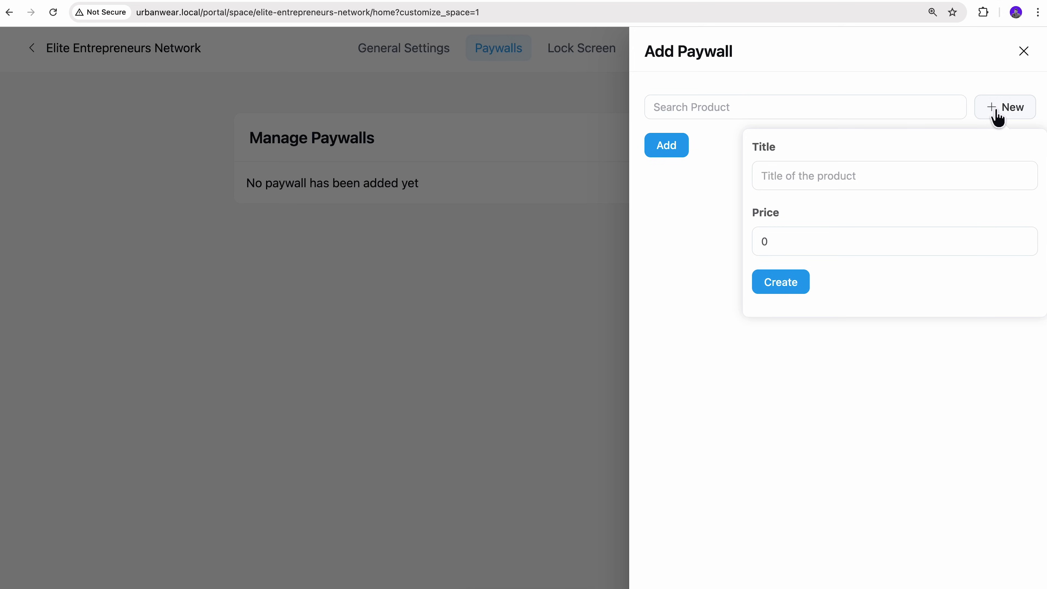
click(858, 176)
text(Growth Community Membership)
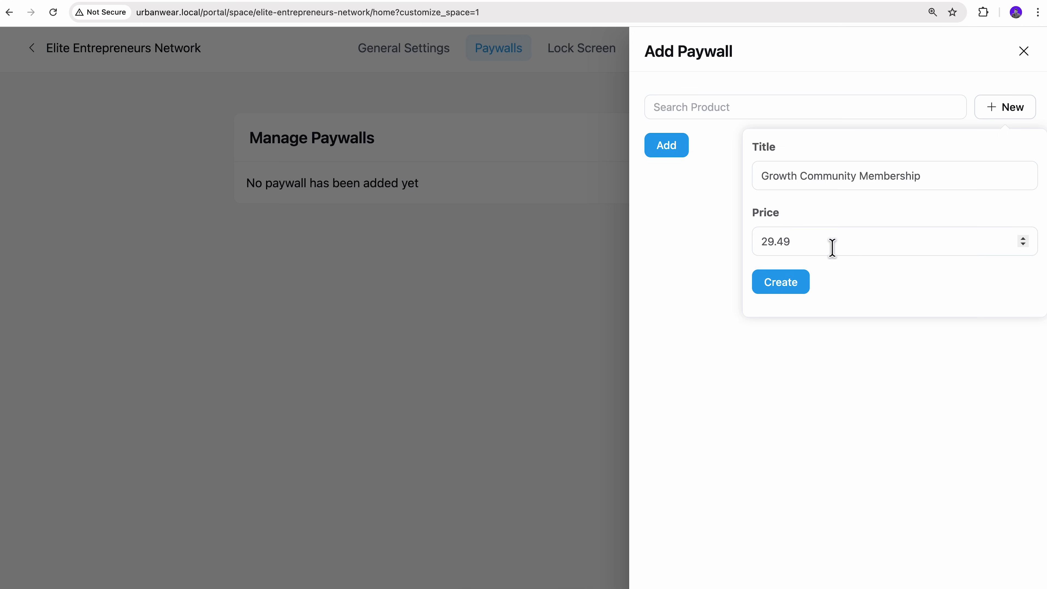
click(789, 291)
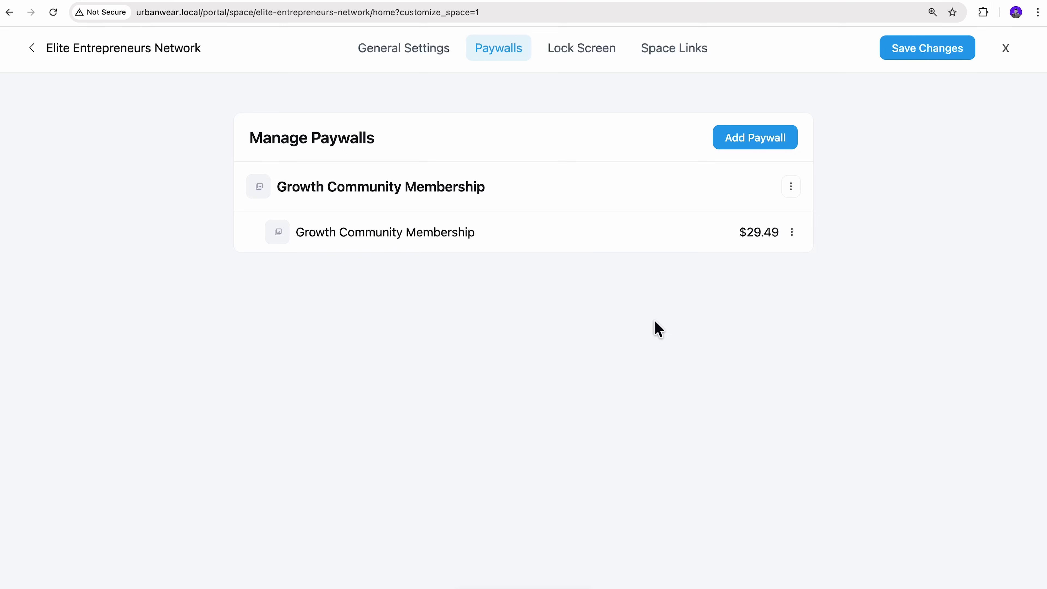
- Open the Growth Community Membership paywall's product in FluentCart's Edit Product page and review it
click(791, 193)
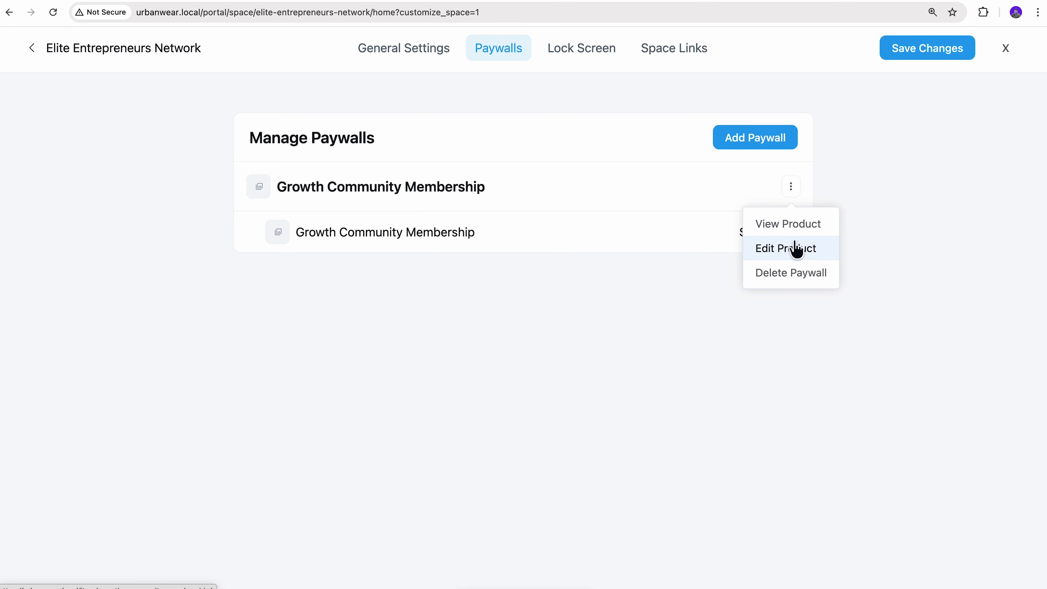
click(792, 248)
scroll(766, 264, down, 10)
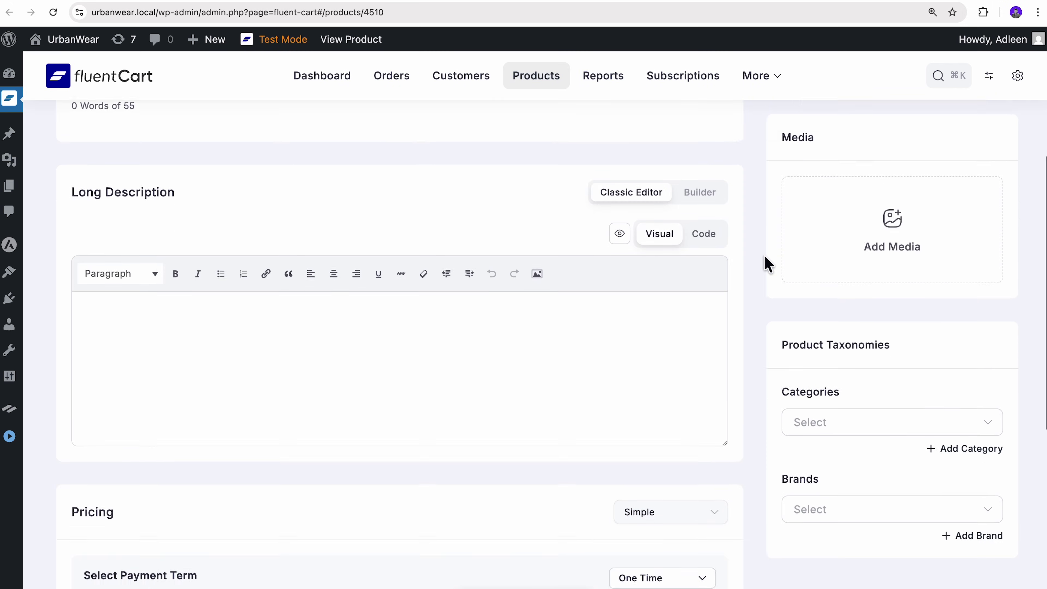
scroll(765, 263, down, 3)
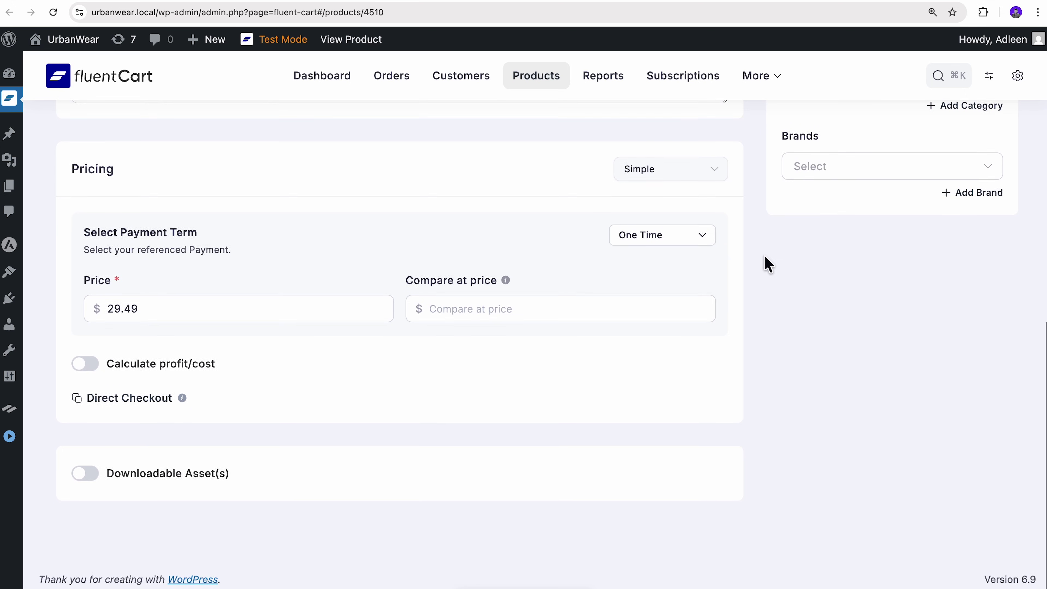
scroll(766, 264, up, 7)
scroll(765, 264, down, 1)
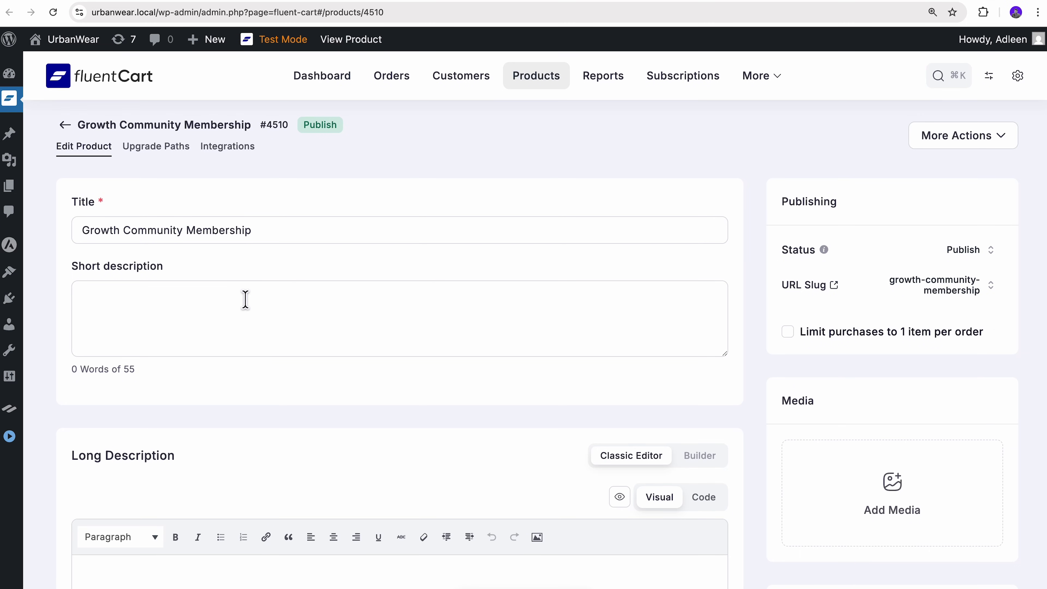
- Paste the prepared short description and bulleted long description into the product
click(245, 299)
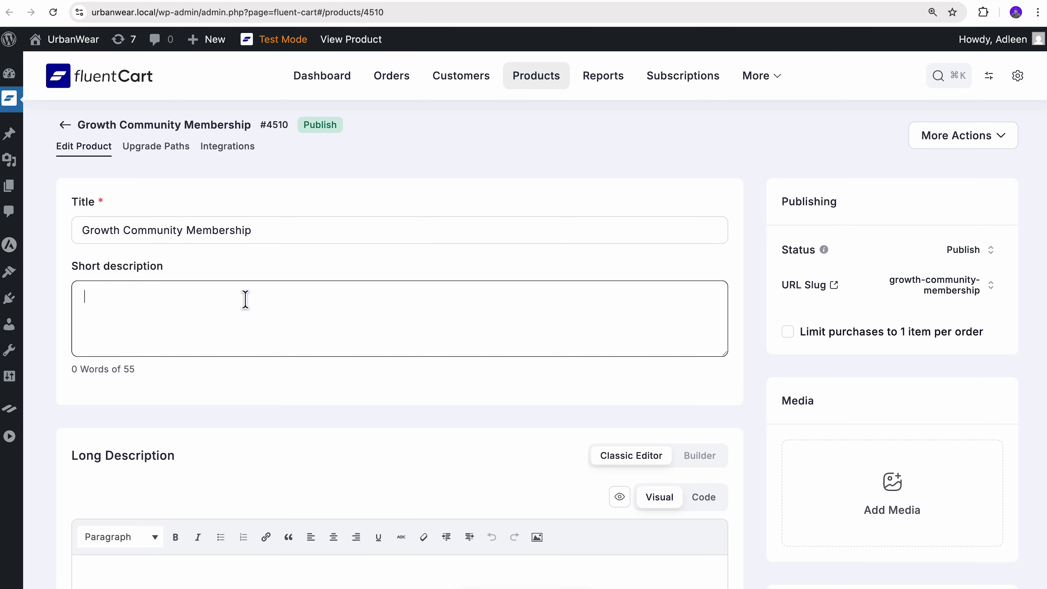
text(Unlock your full potential with the Growth Community Membership. Gain exclusive access to expert-led masterclasses, a supportive network of high-achievers, and actionable resources designed to accelerate your personal and professional evolution. Stop guessing and start growing with a roadmap built for success.)
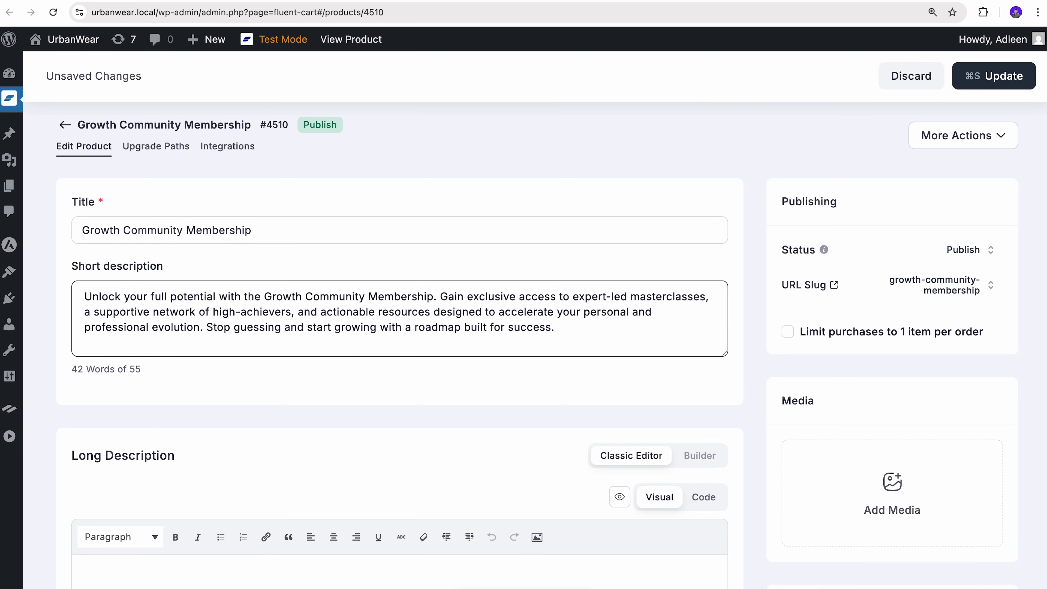
scroll(132, 363, down, 6)
click(127, 362)
key(super+v)
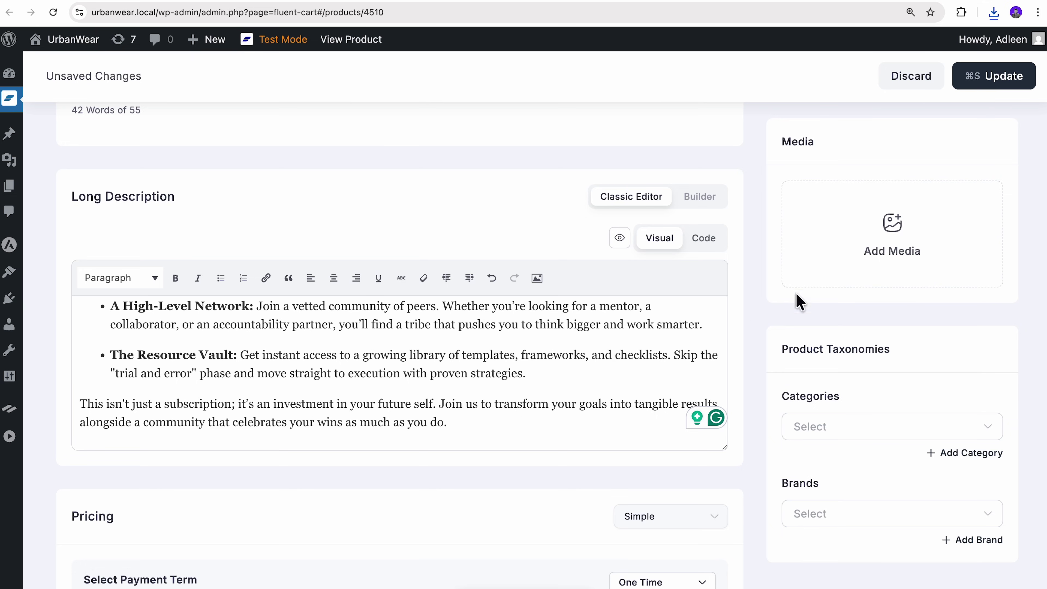
click(872, 250)
- Upload Community-growth.png and use it as the product's media
click(74, 116)
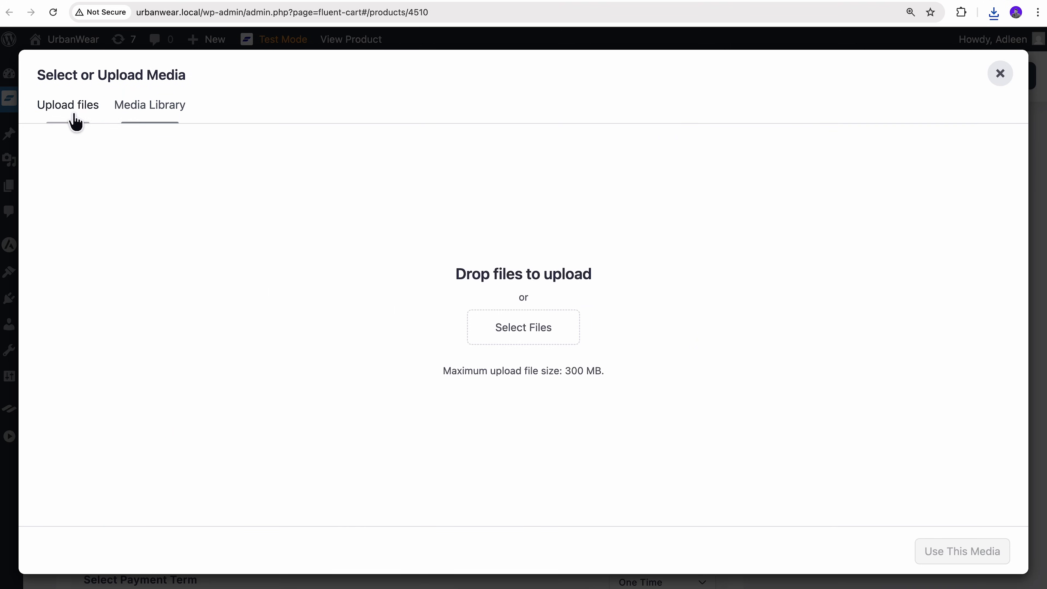
click(495, 337)
click(273, 118)
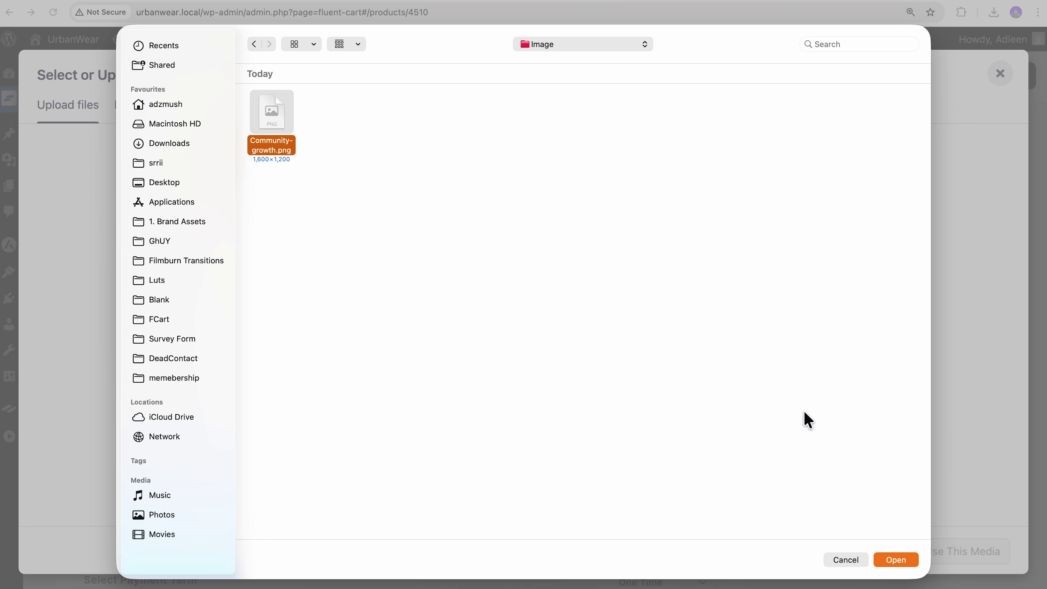
click(903, 561)
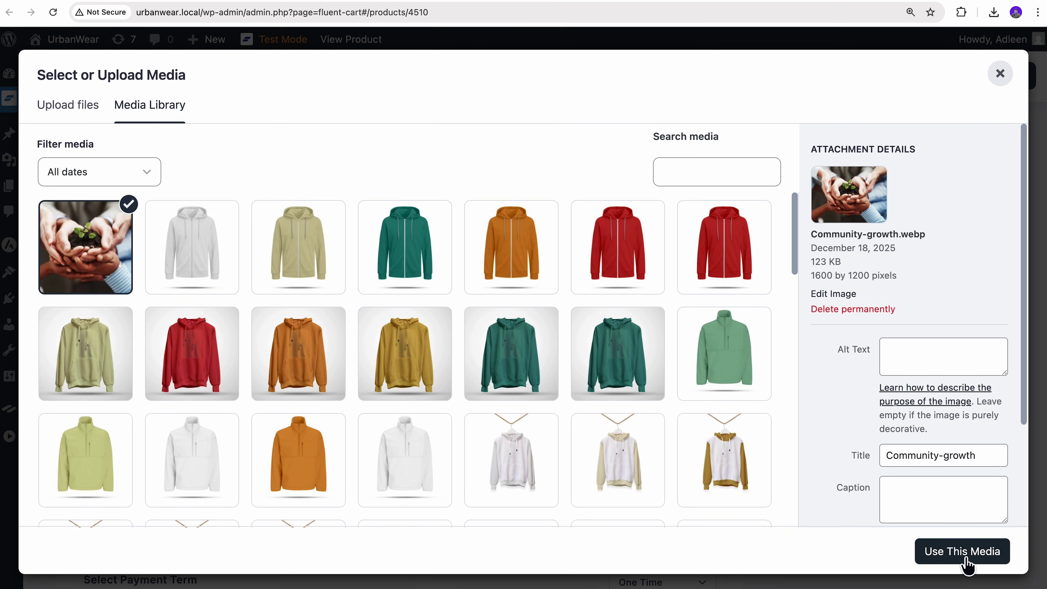
click(964, 553)
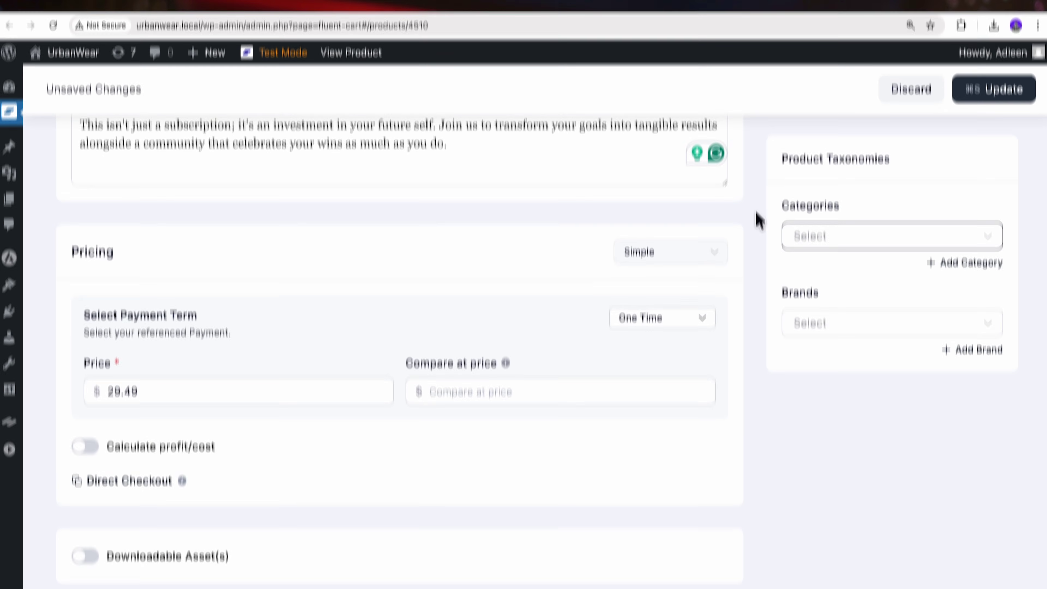
- Assign the product to the Digital Product category and save the update
click(849, 231)
click(859, 284)
click(906, 235)
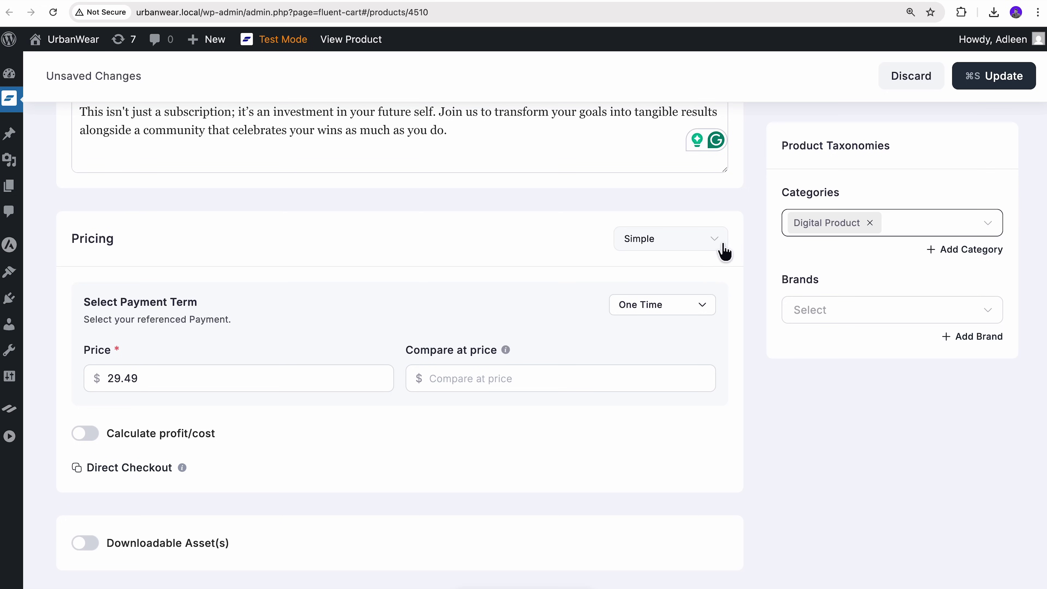
click(722, 247)
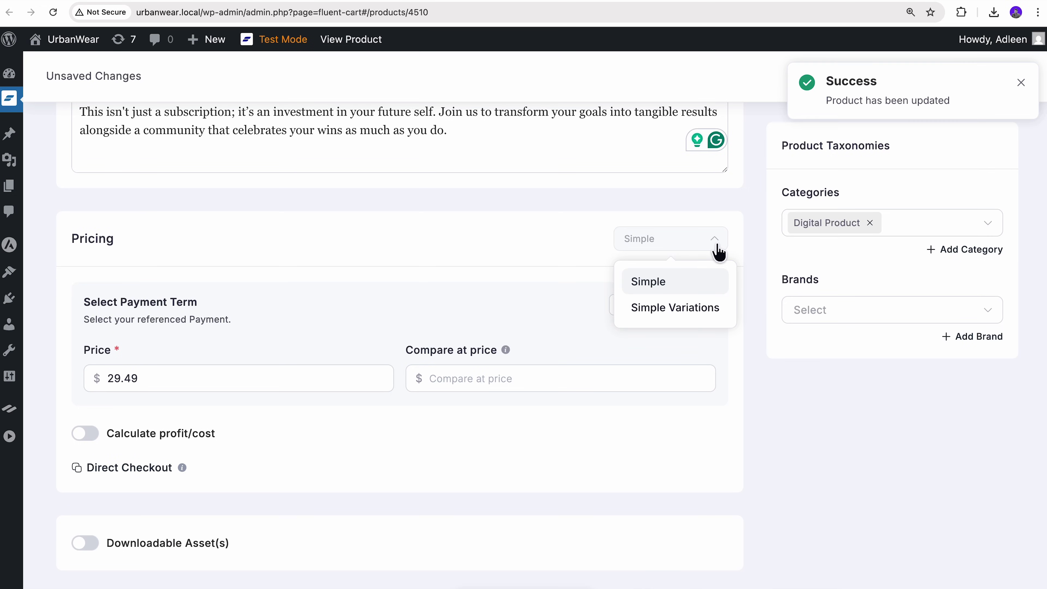
- Change Pricing from Simple to Simple Variations and edit the $29.49 variant's pricing
click(711, 308)
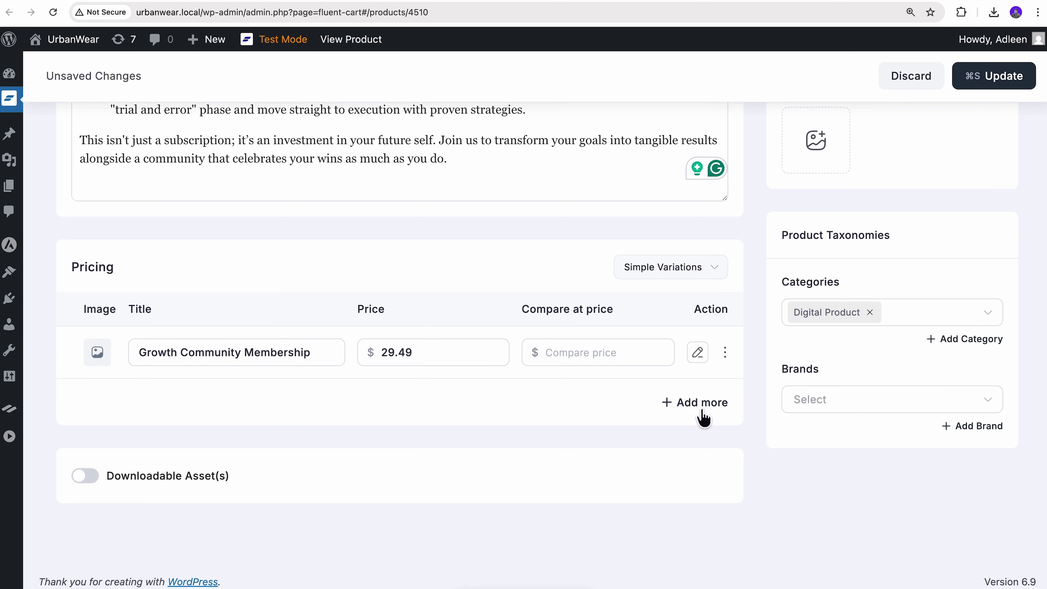
click(698, 352)
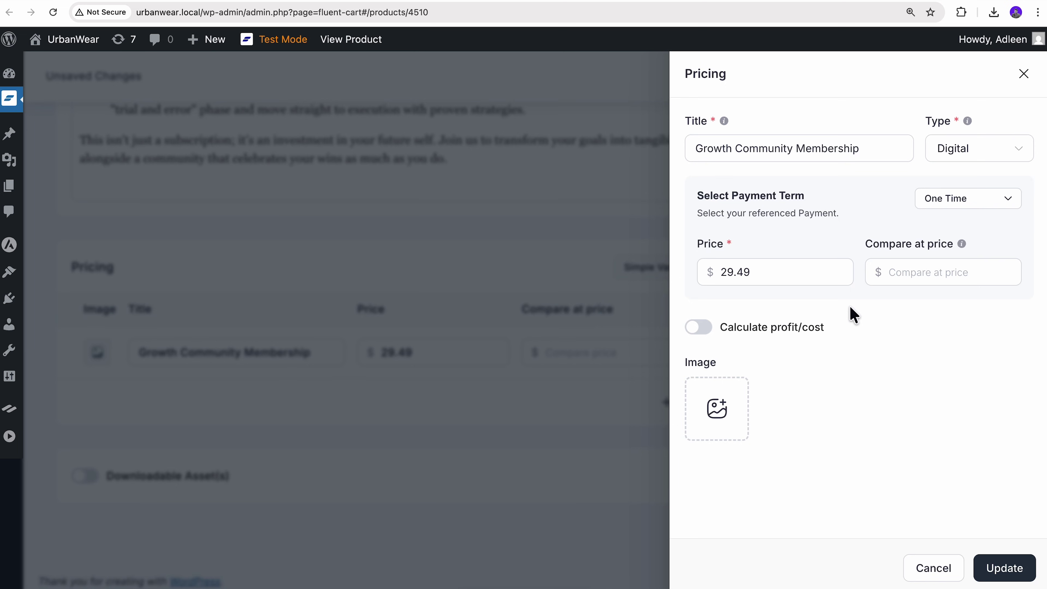
- Rename the variant to 'Monthly Subscription' and make it a subscription billed monthly
triple_click(851, 152)
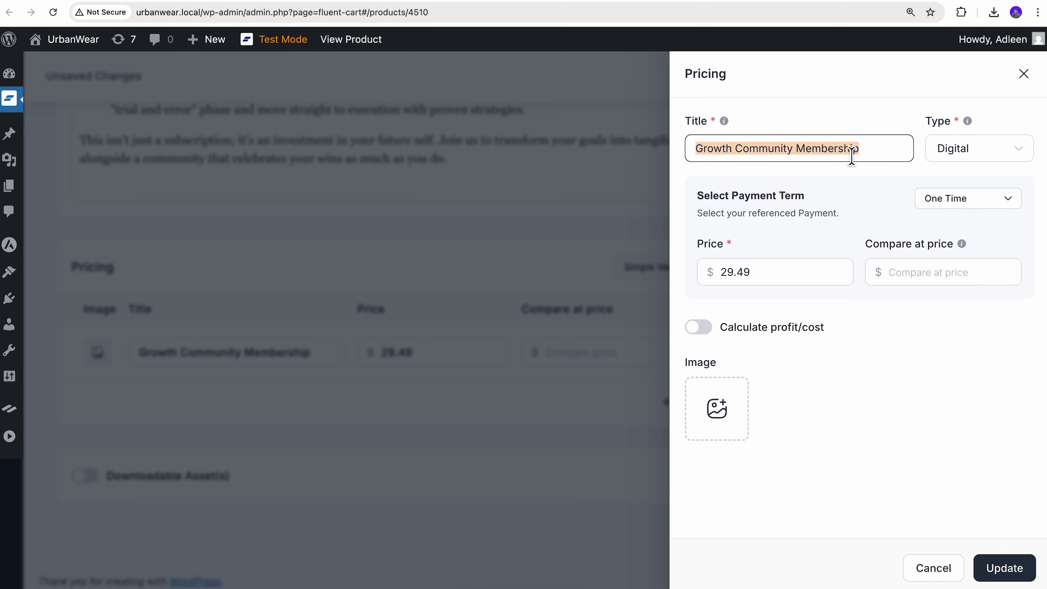
key(BackSpace)
text(Monthly Subscription)
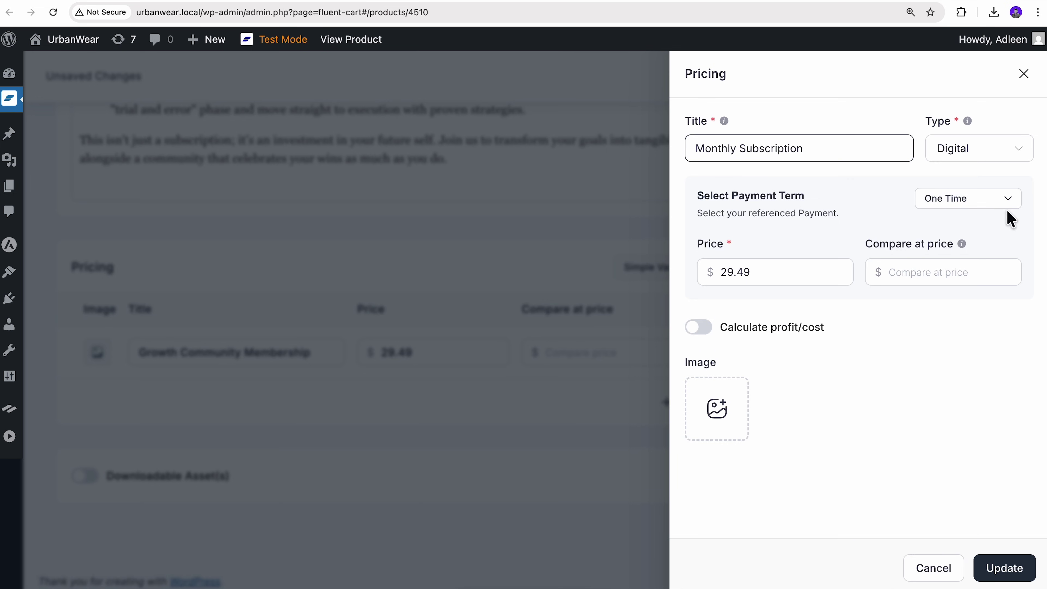
click(1006, 200)
click(988, 265)
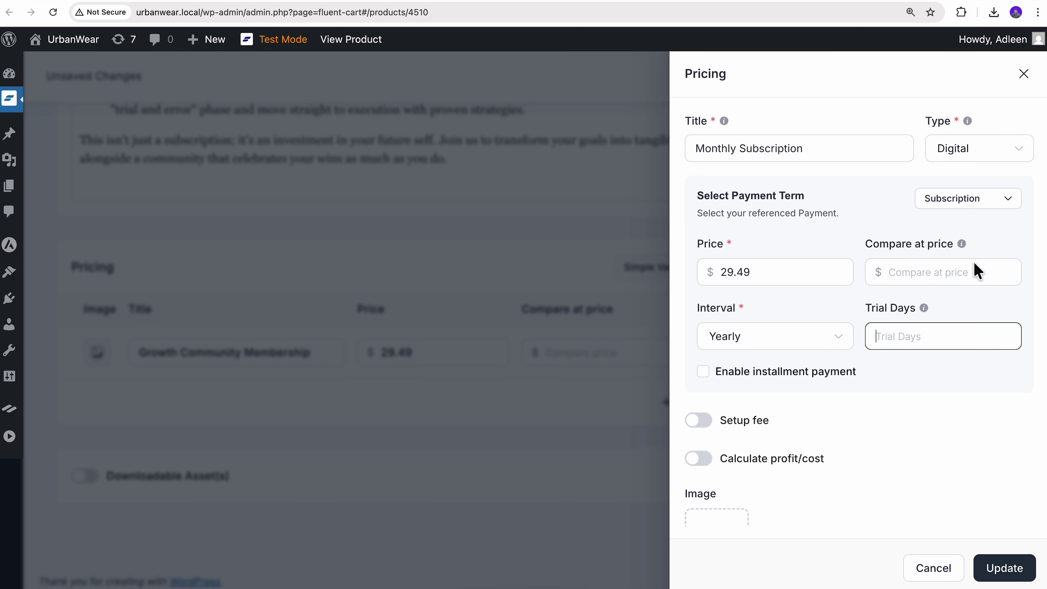
click(844, 346)
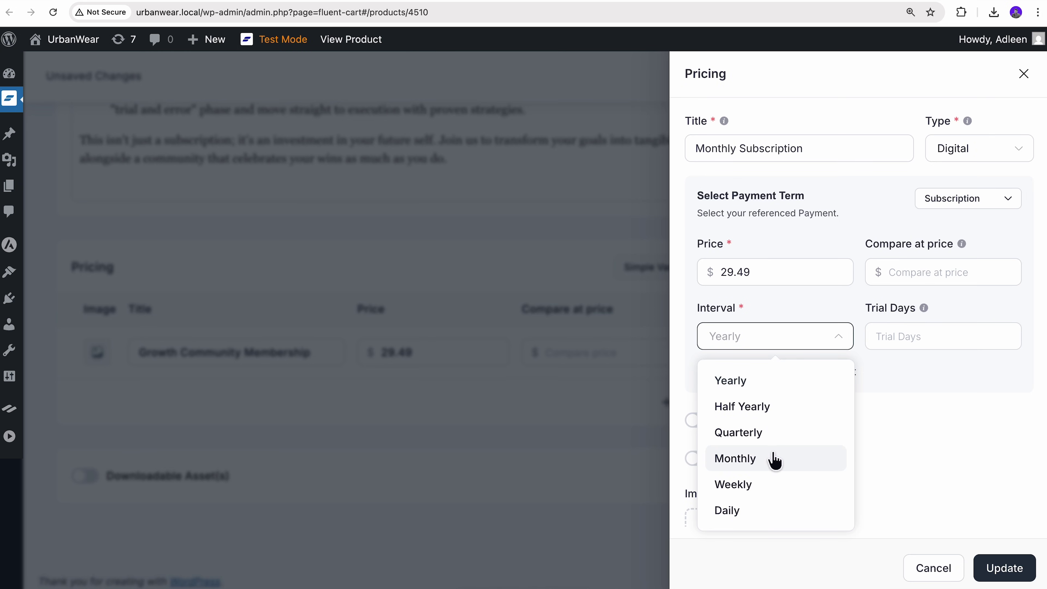
click(774, 461)
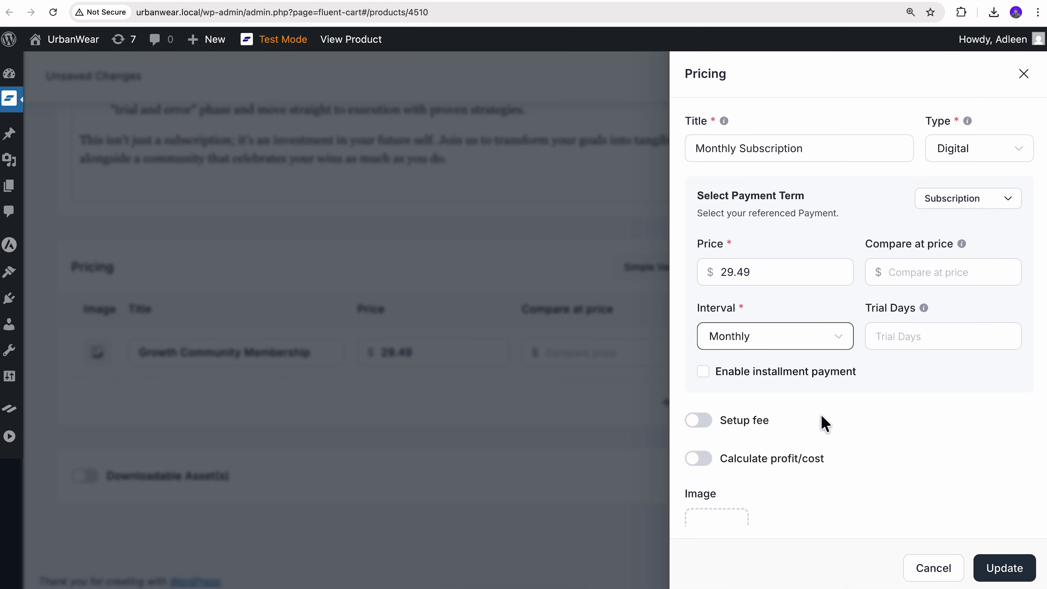
- Give the monthly variant a 7-day trial and an image, then update it
click(907, 346)
text(7)
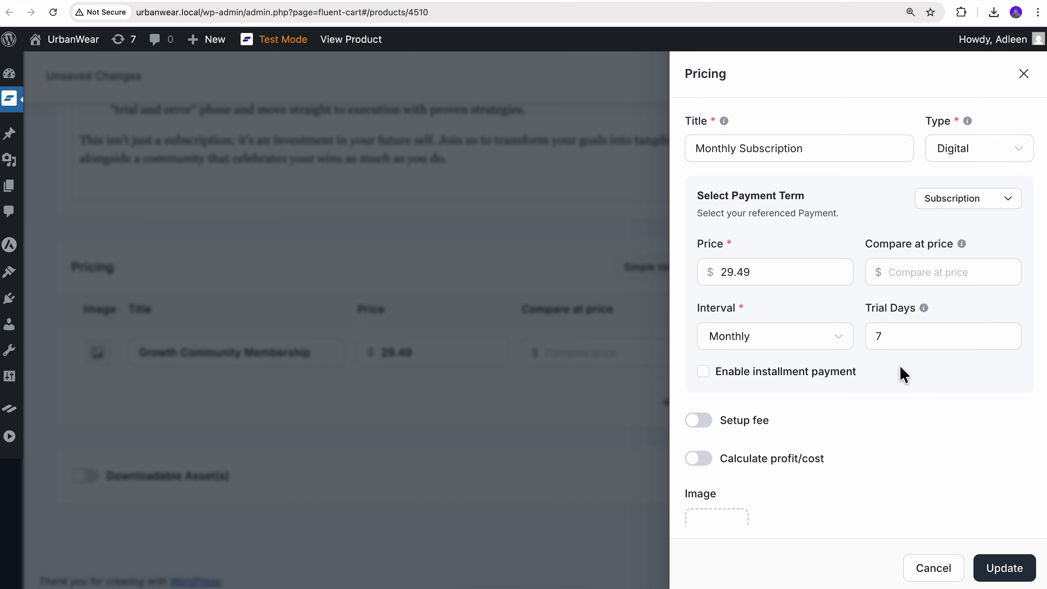
scroll(902, 373, down, 2)
click(742, 486)
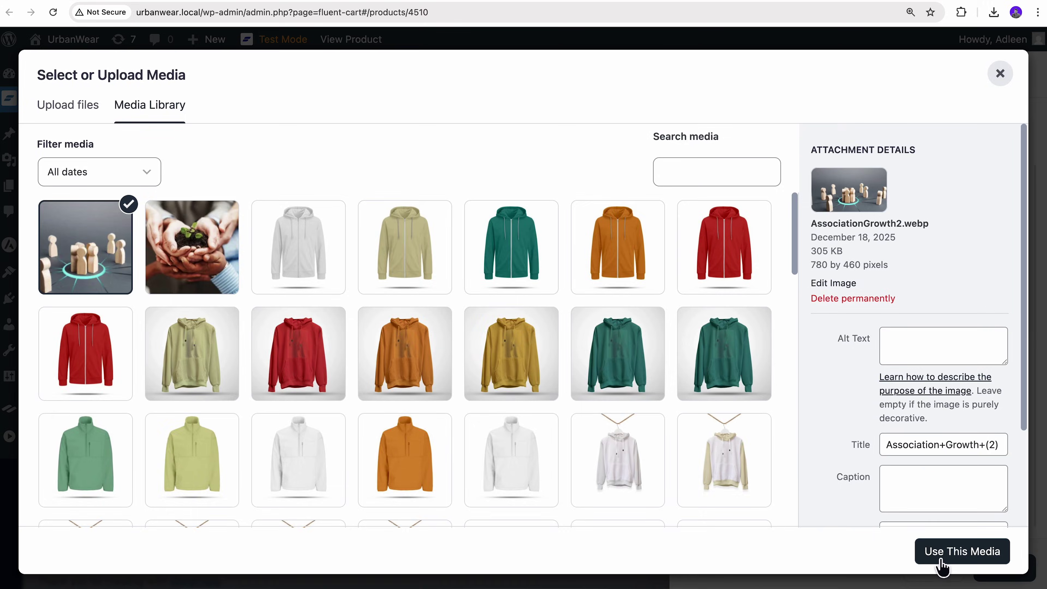
click(948, 552)
click(1001, 568)
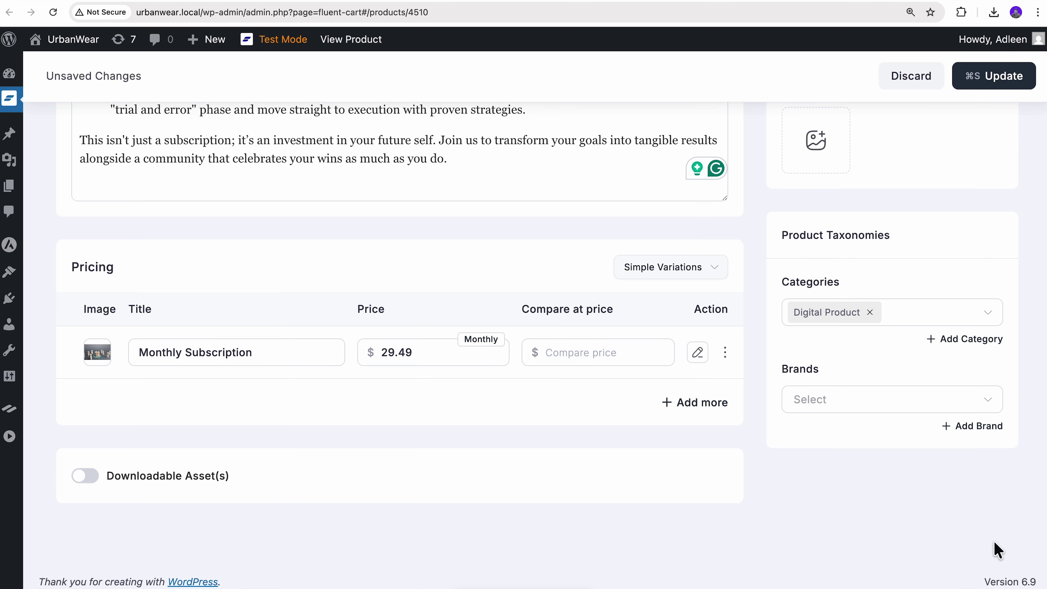
- Add a second price option named 'Yearly Subscription' with a subscription payment term
click(720, 408)
click(740, 155)
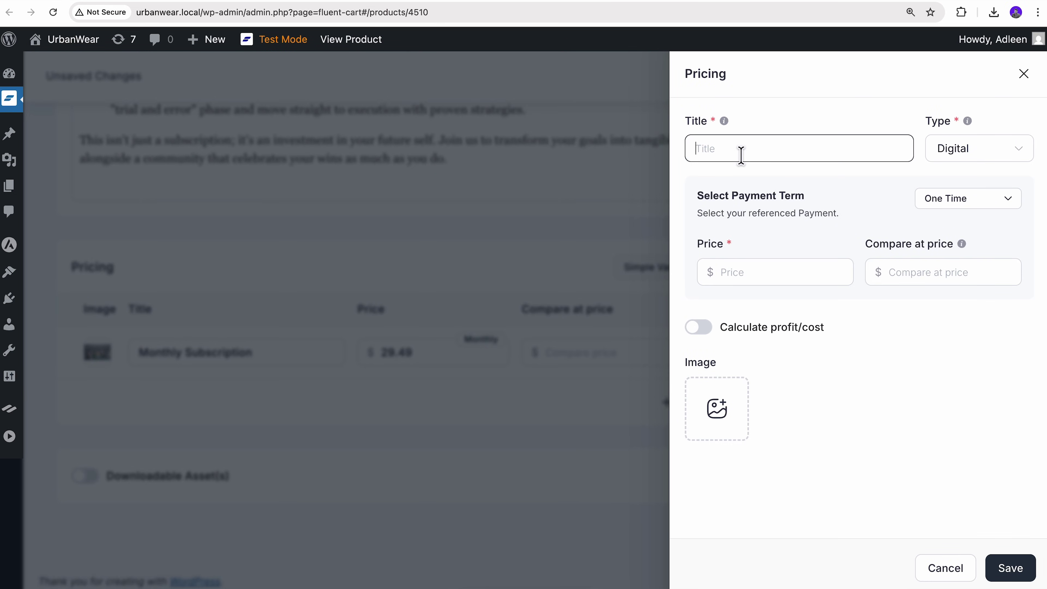
text(Yearly Subscription)
click(955, 202)
click(956, 265)
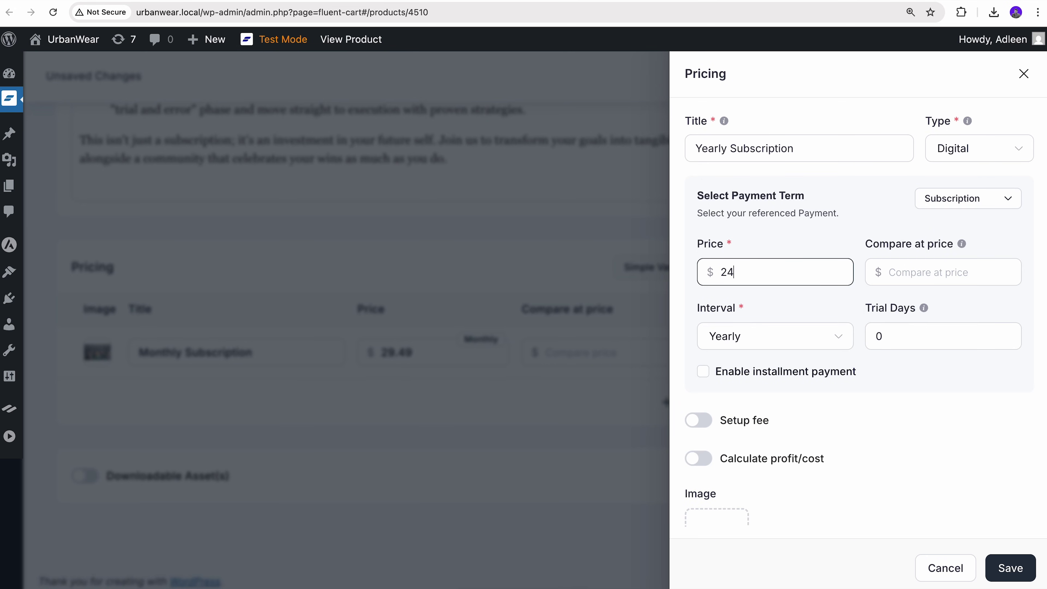
- Give the yearly plan a 7-day trial, save it, and start another price option
click(878, 333)
text(7)
scroll(896, 370, down, 2)
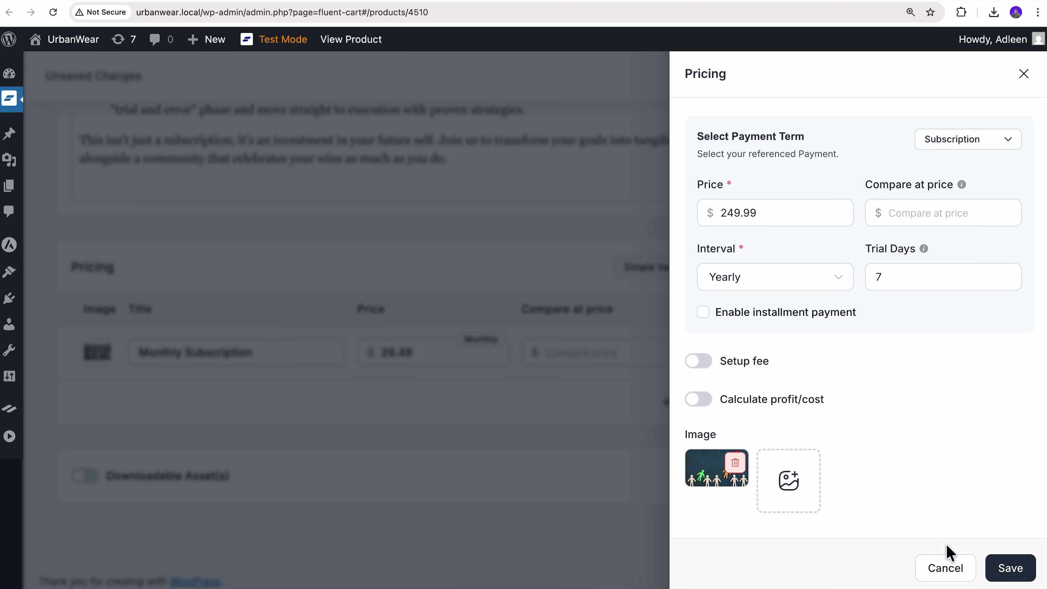
click(1010, 568)
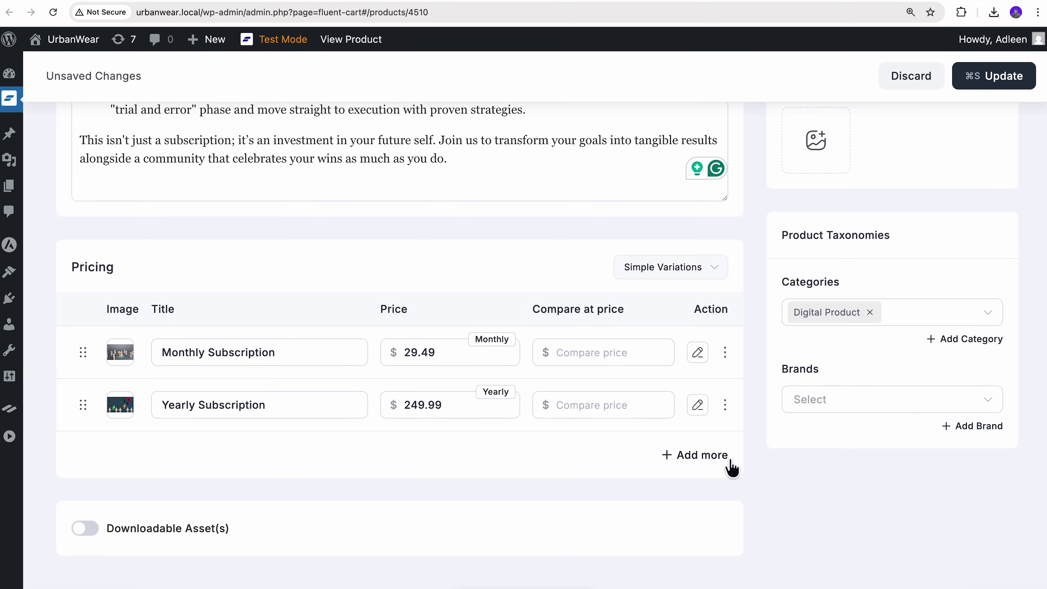
click(725, 460)
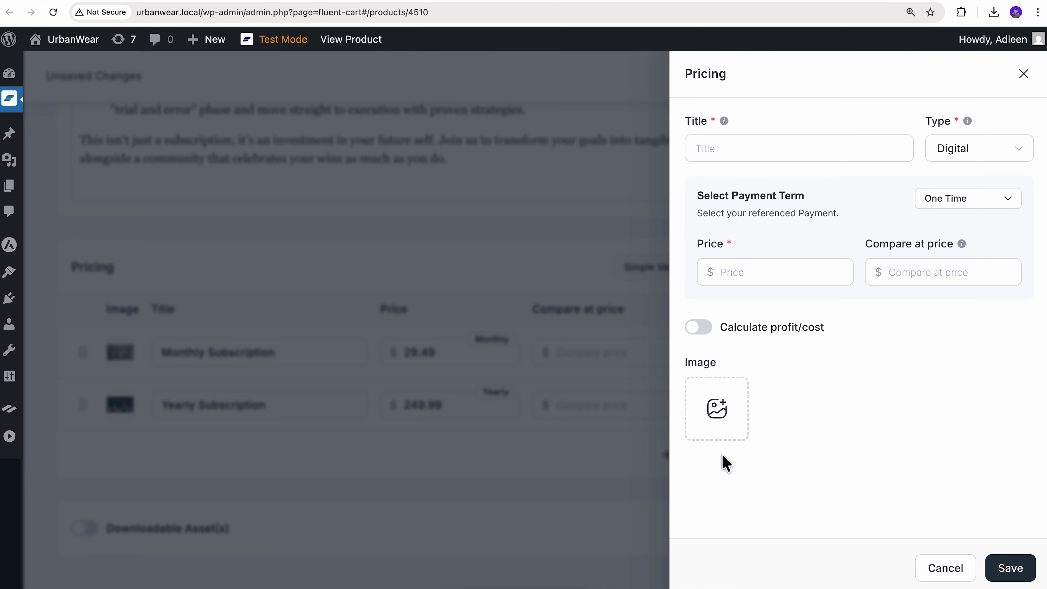
- Add a one-time 'Lifetime Membership' price of $499.99 and save it
click(725, 148)
text(Lifetime Membership)
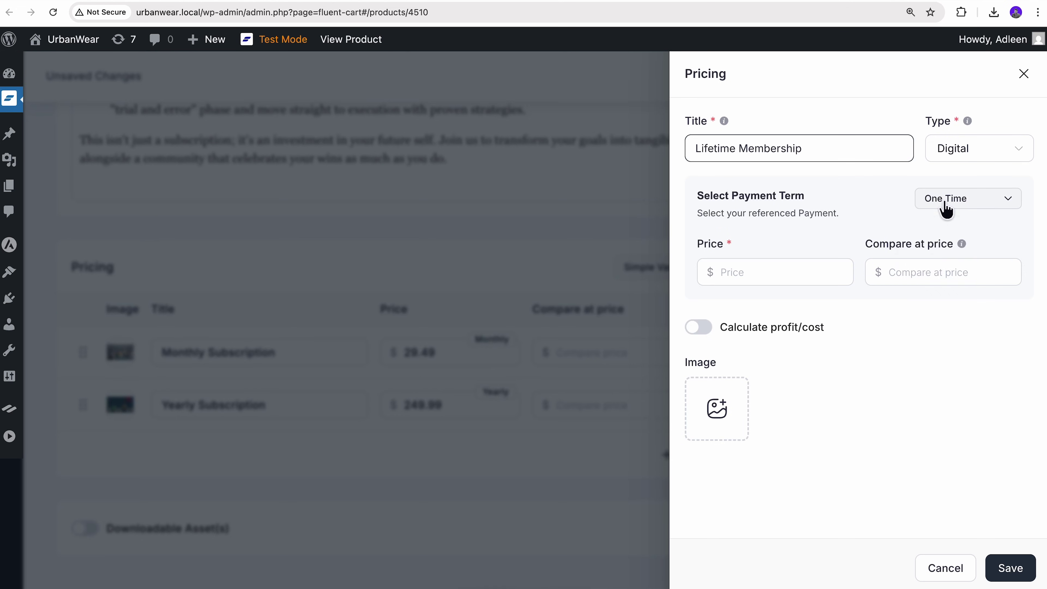
click(944, 209)
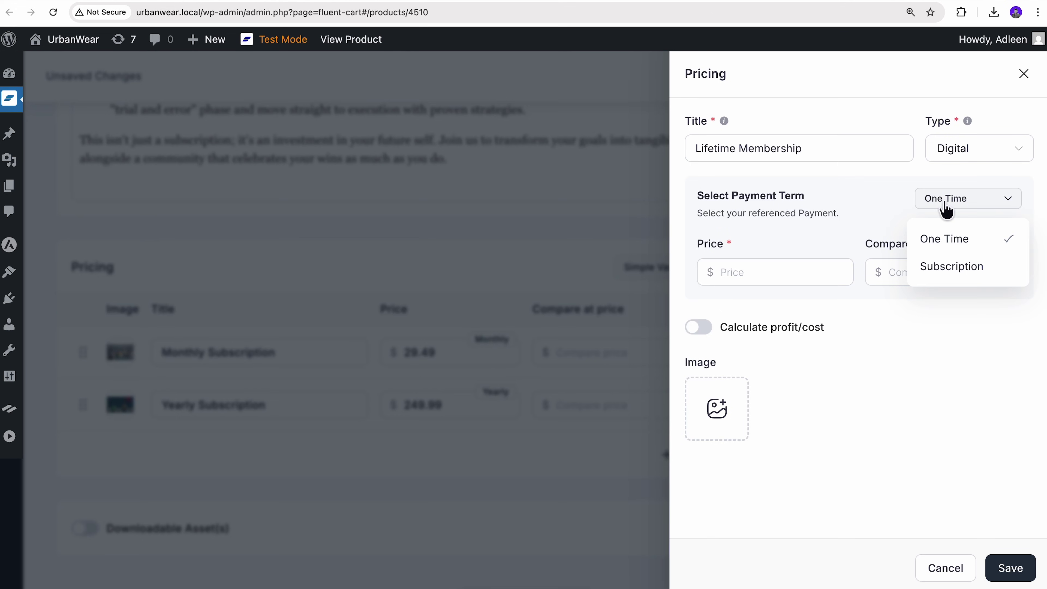
click(976, 243)
click(784, 272)
text(499.99)
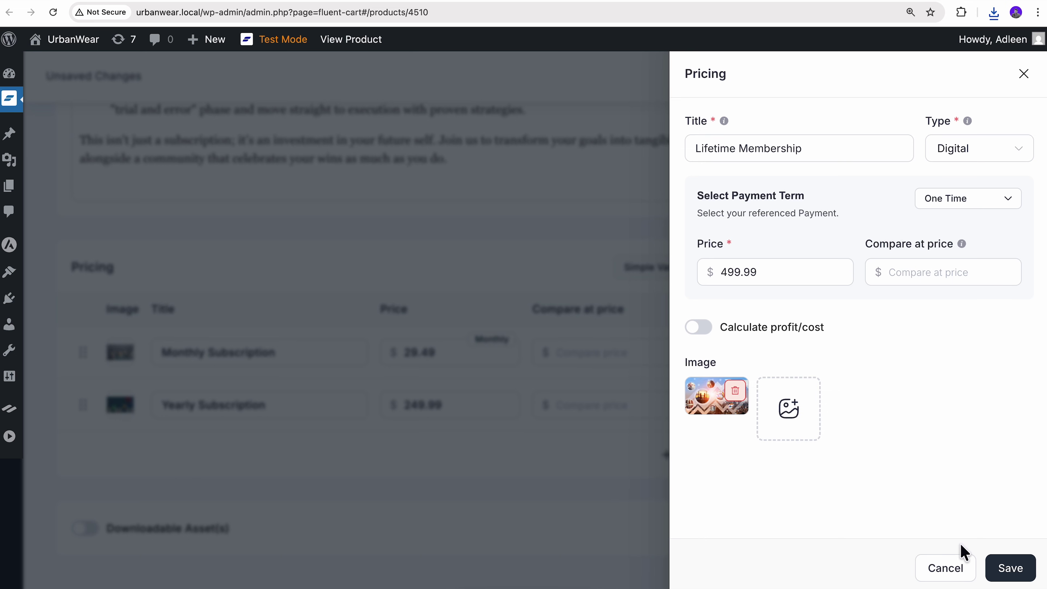
click(1010, 567)
scroll(939, 523, up, 10)
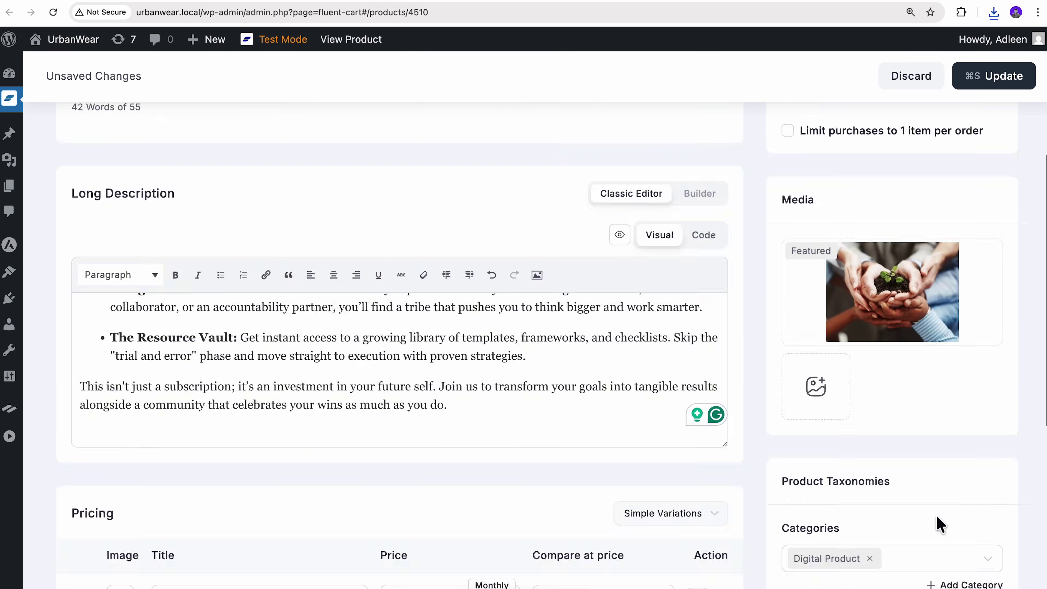
- Set Lifetime Membership as the default variant and update the product
click(943, 322)
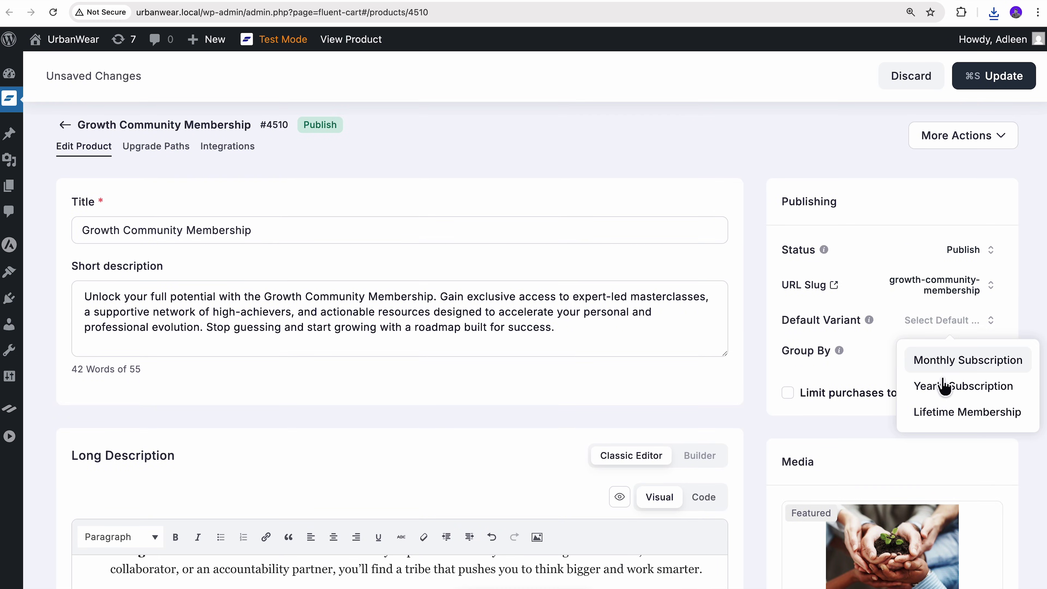
click(946, 412)
click(1005, 88)
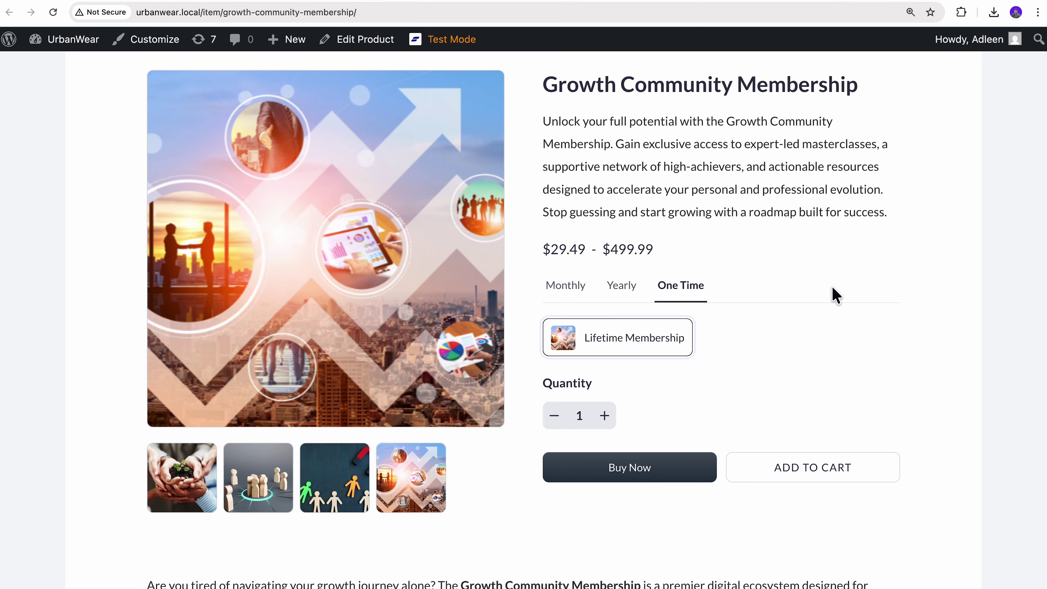
- Compare the Monthly and Yearly options, then place a test order for the Yearly Subscription
click(587, 295)
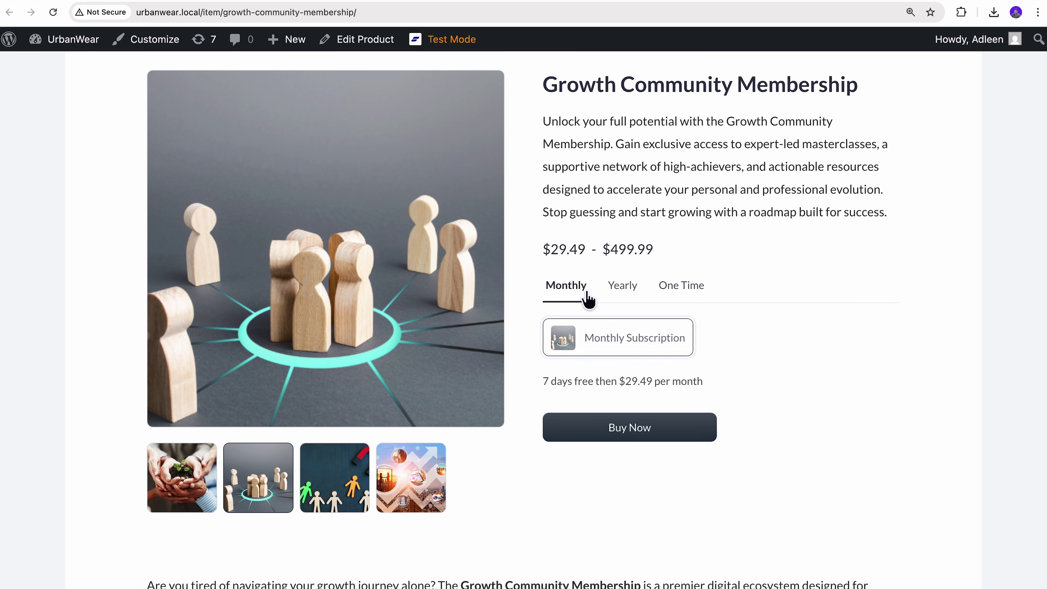
click(620, 299)
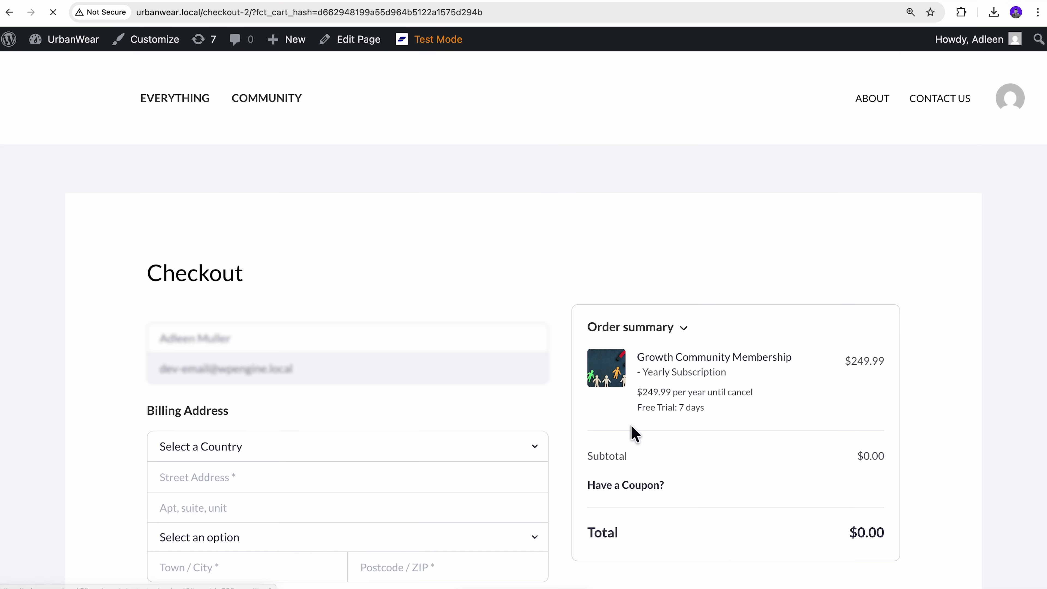
scroll(634, 433, down, 10)
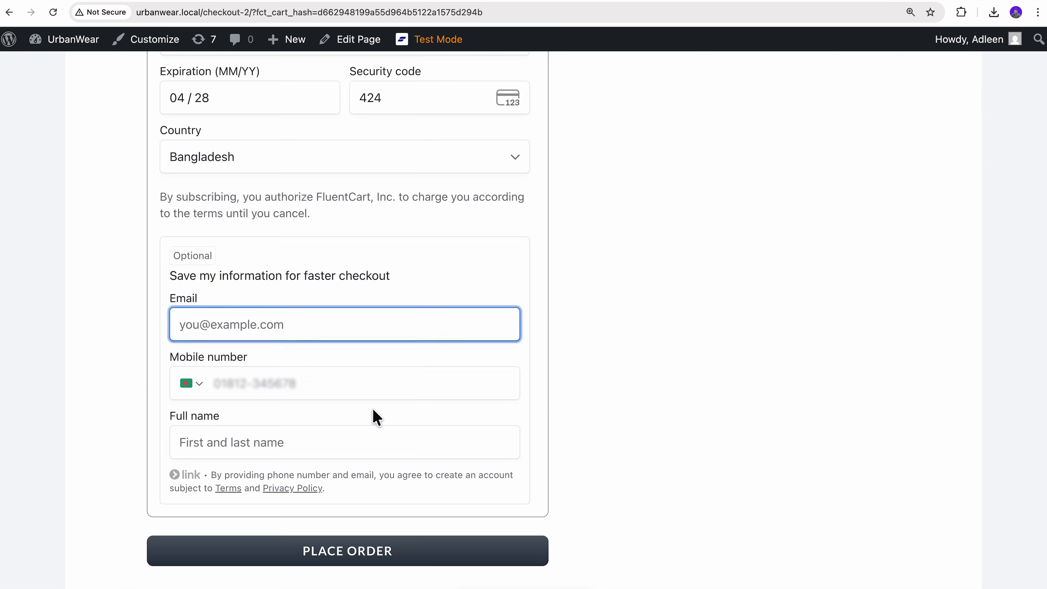
click(377, 551)
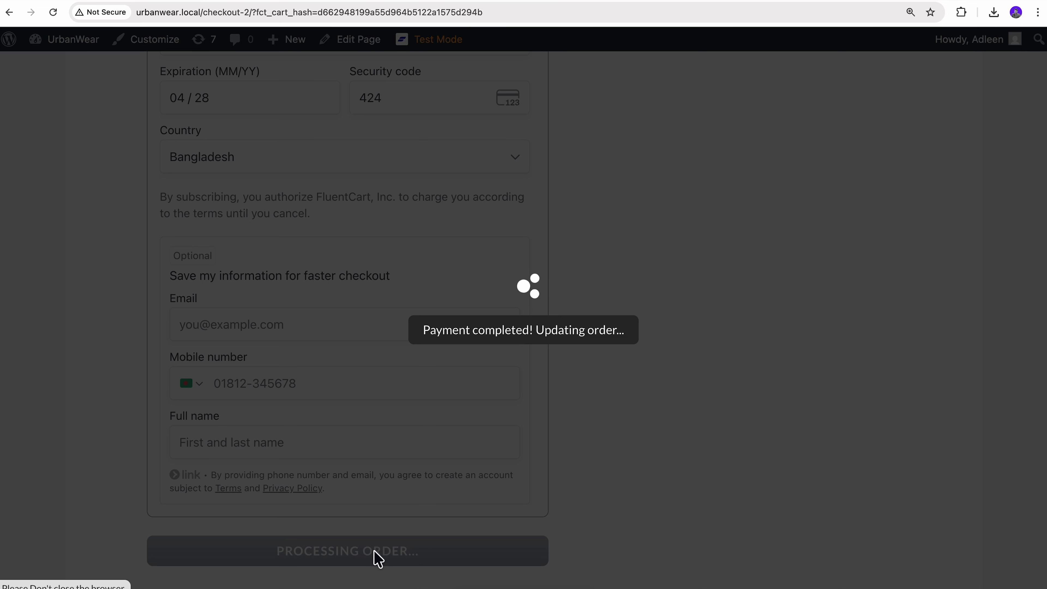
scroll(404, 577, down, 5)
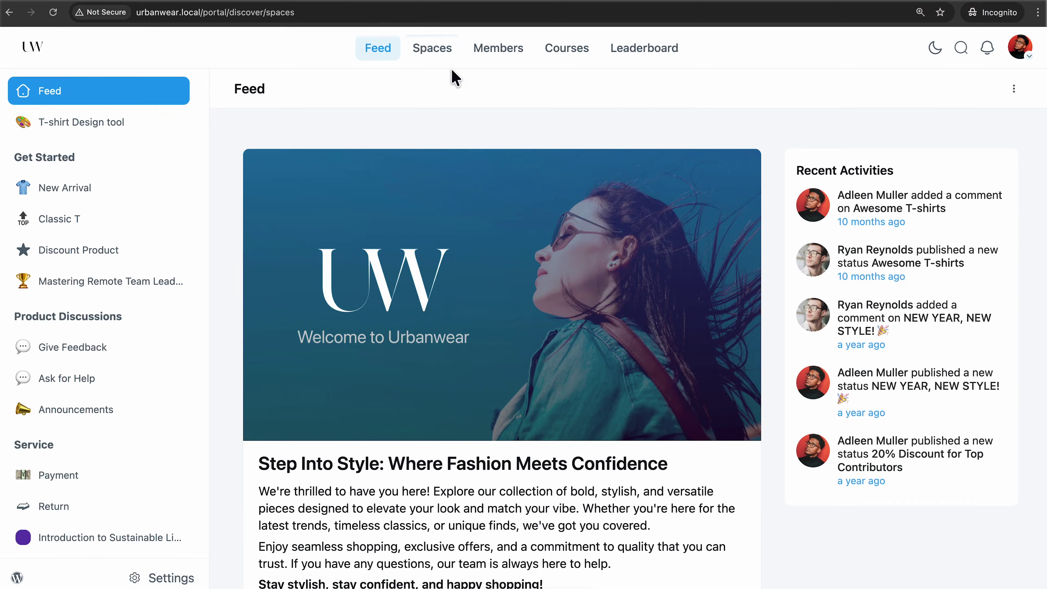
- Open the Elite Entrepreneurs Network space and join it with the Yearly Subscription
click(437, 51)
scroll(501, 169, down, 5)
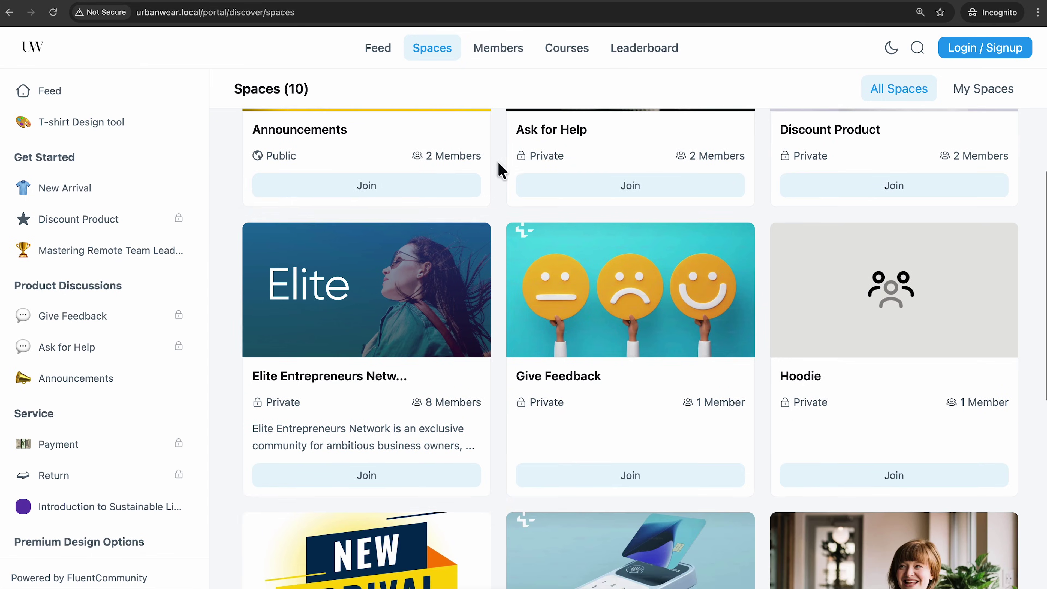
click(425, 296)
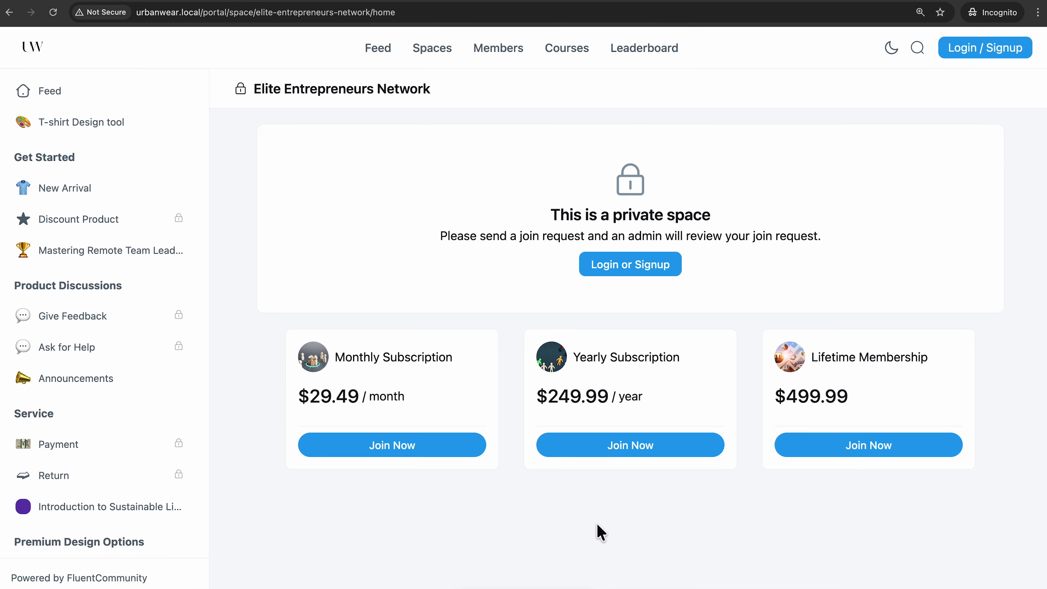
click(633, 452)
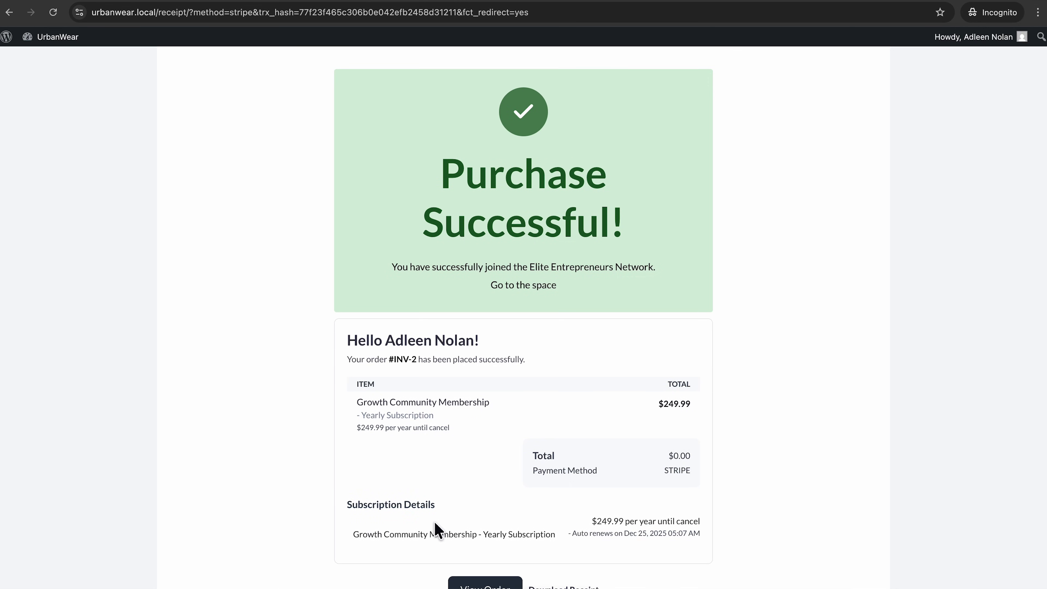
- Enter the newly joined Elite Entrepreneurs Network space and view its feed
scroll(435, 530, down, 3)
click(527, 152)
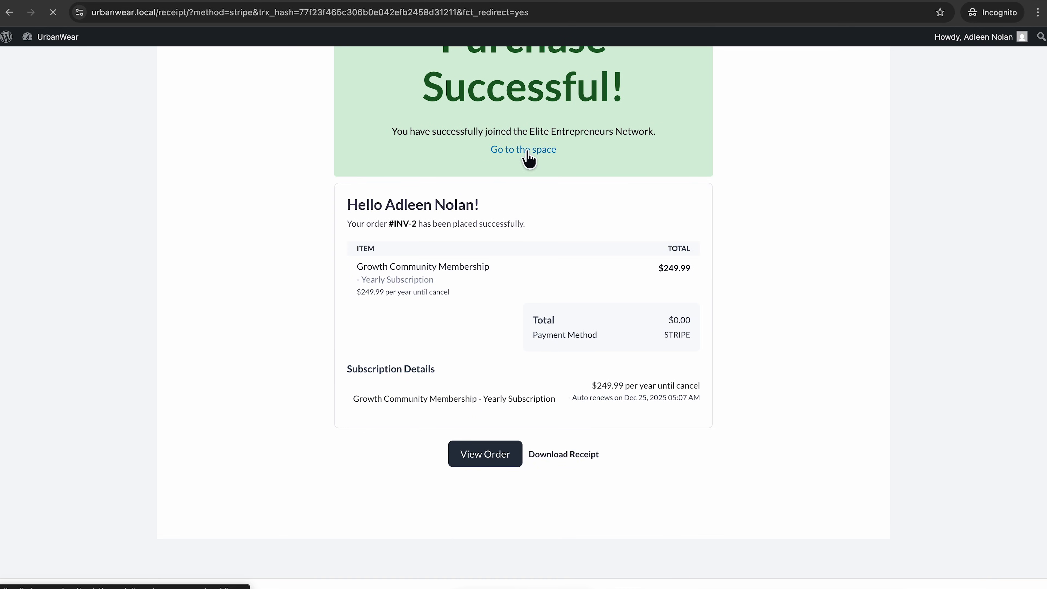
scroll(519, 152, down, 3)
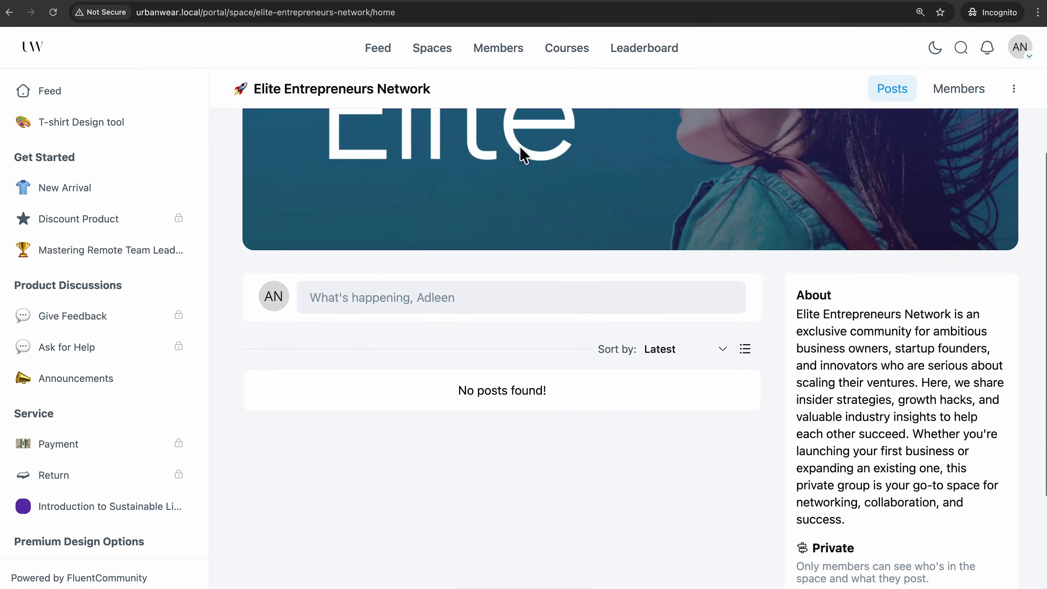